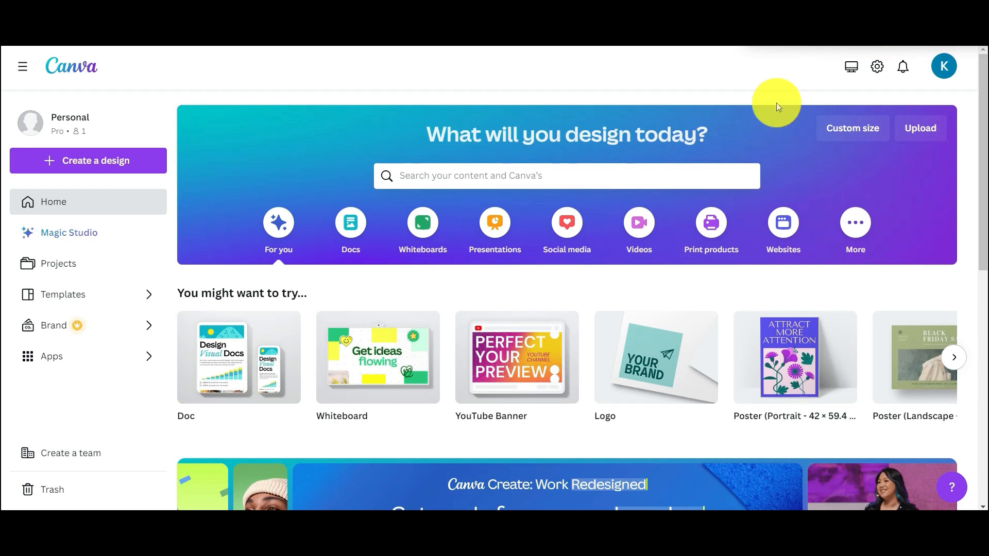
- Search Canva's designs and templates for 'posters'
click(637, 168)
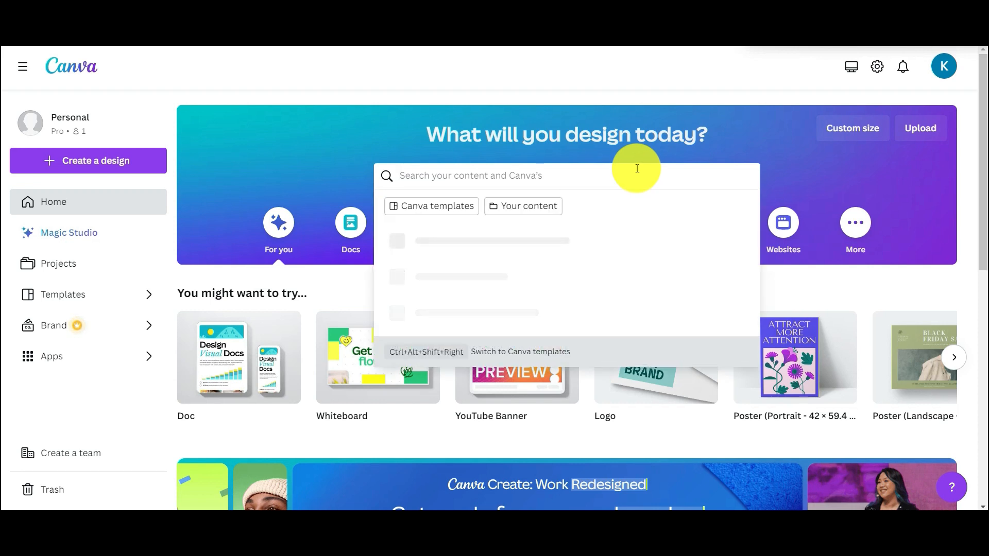
text(posters)
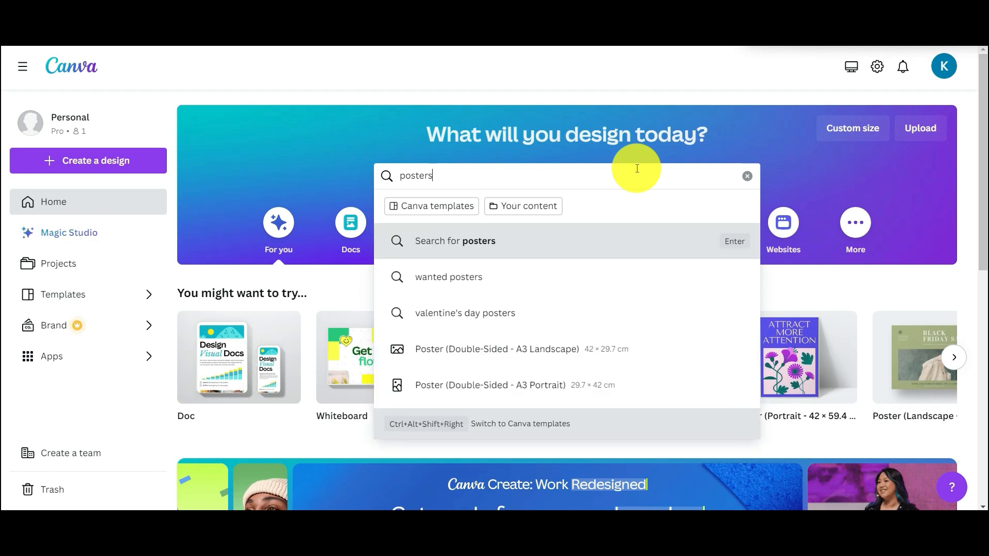
click(543, 245)
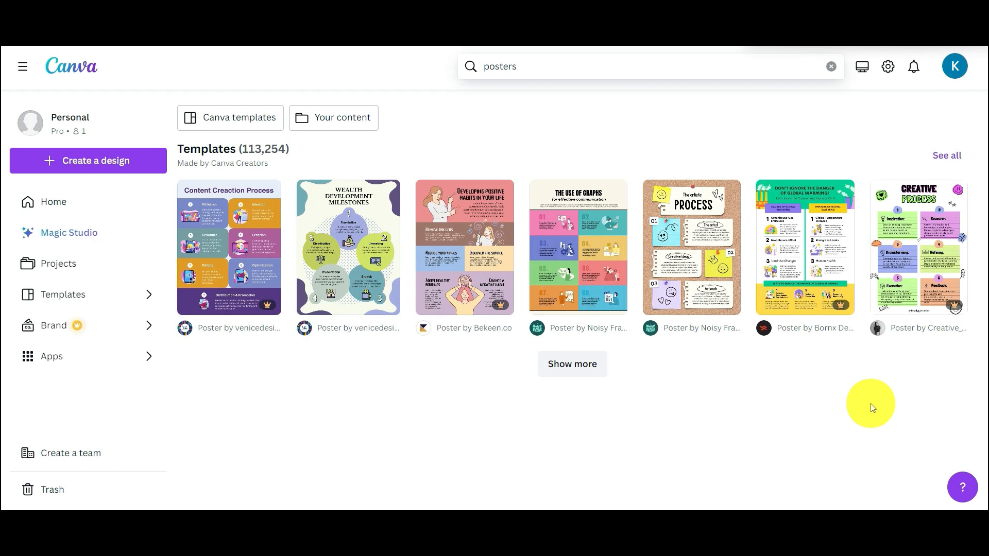
- Open the Brown and Yellow Doodle 'The artistic Process' corkboard template and customize it
click(669, 276)
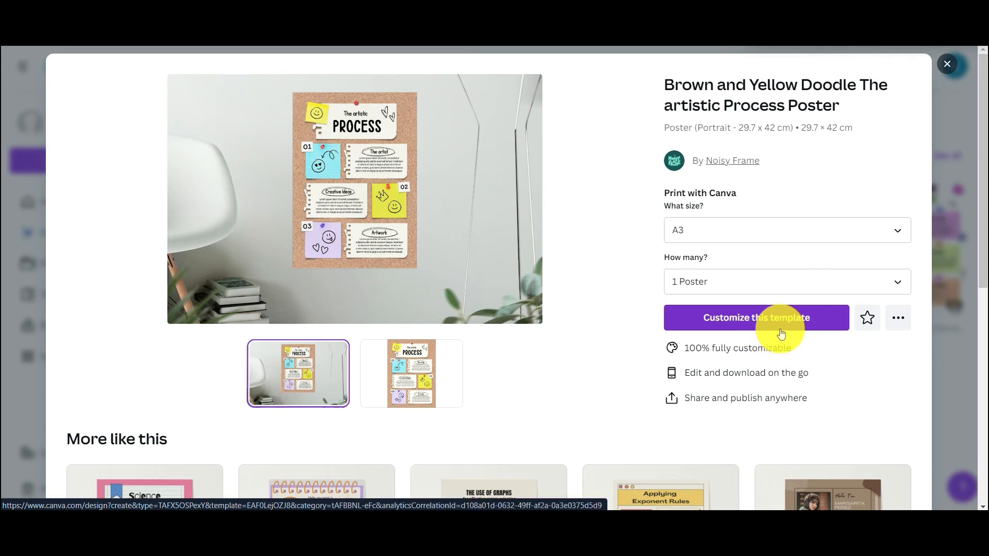
click(819, 323)
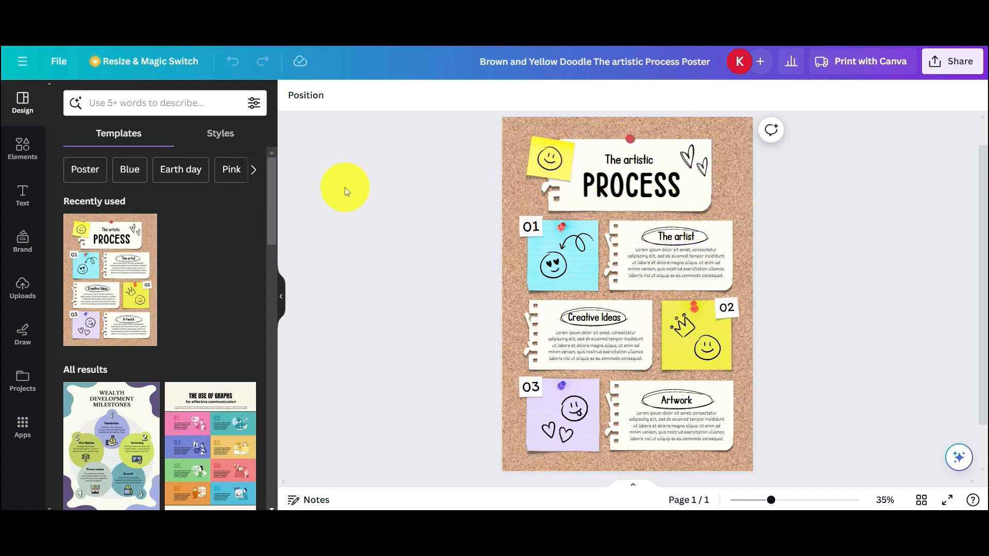
- Add a new heading to the poster and delete the PROCESS title
click(37, 204)
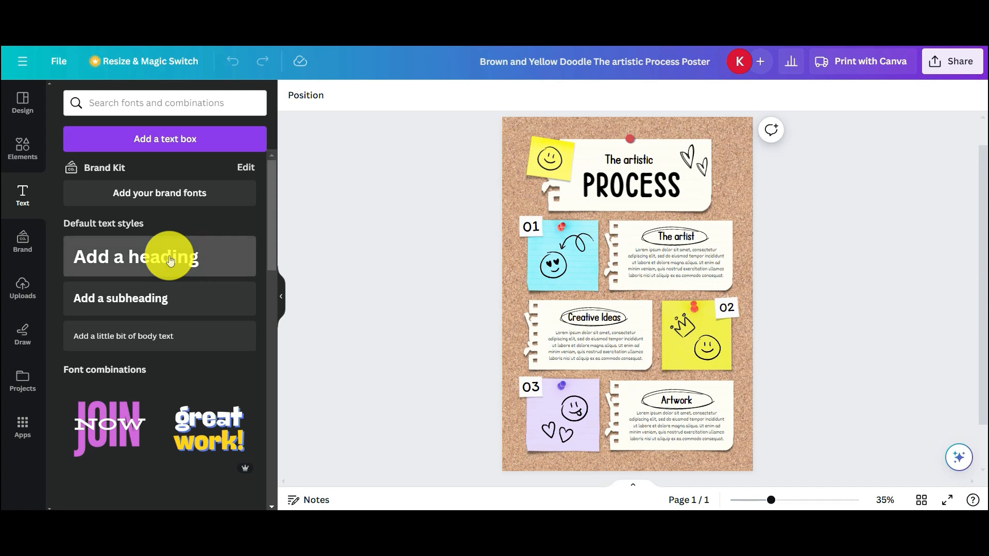
click(170, 260)
click(622, 187)
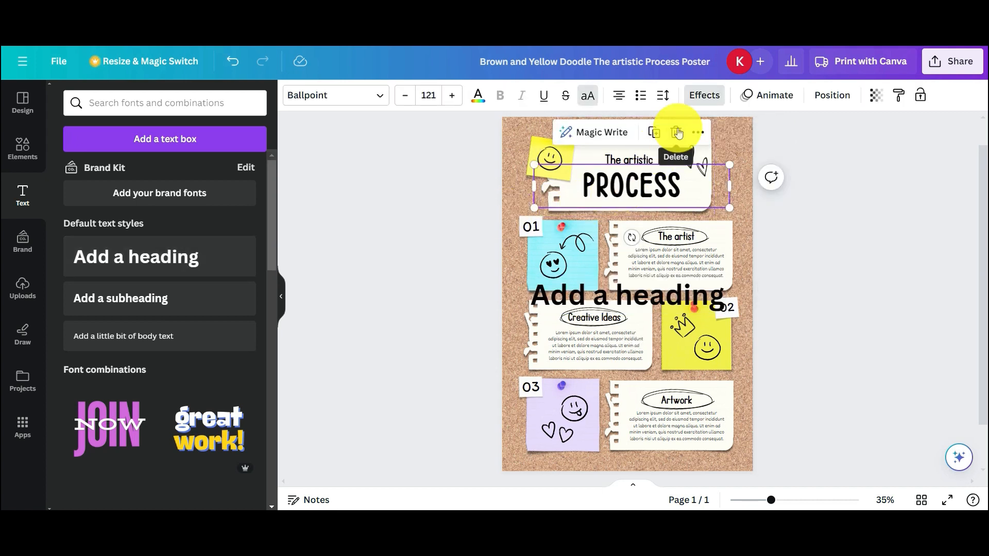
key(Delete)
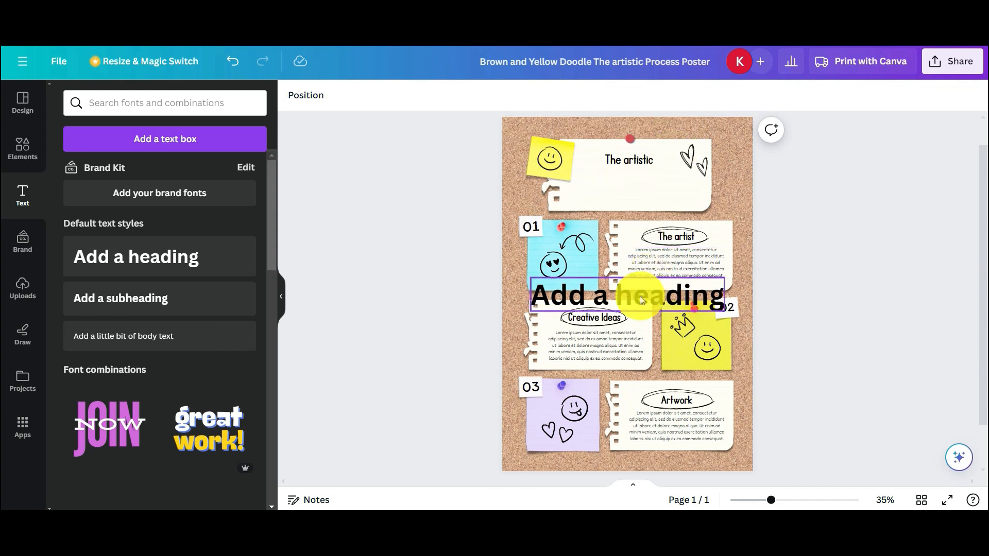
- Narrow the heading onto two lines, delete 'The artistic', and move it onto the top note
drag(640, 296, 647, 172)
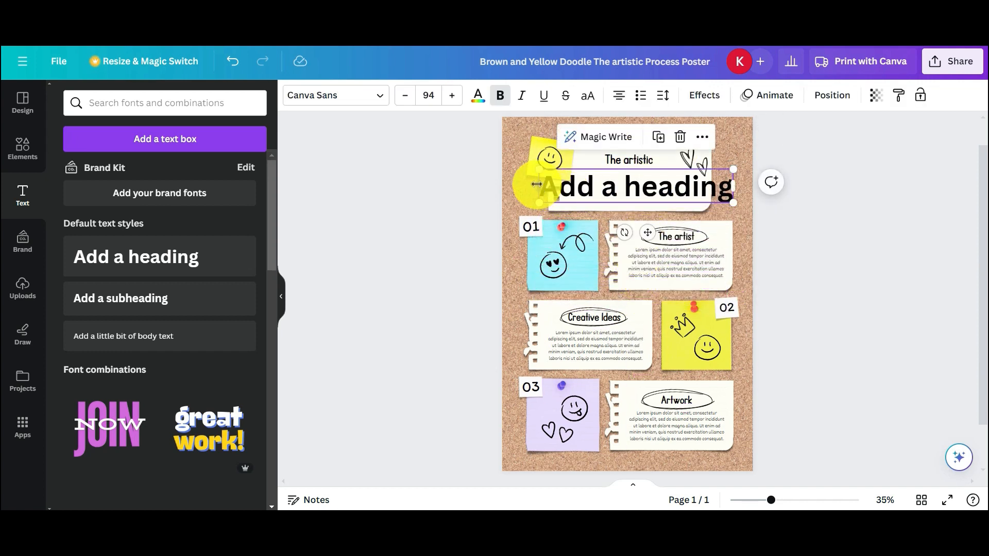
drag(538, 184, 578, 186)
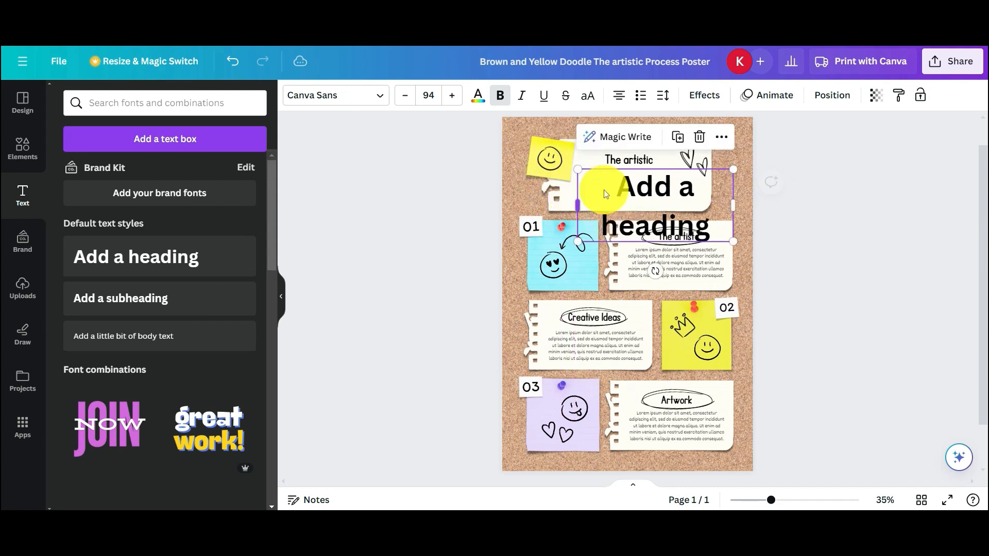
drag(655, 203, 632, 208)
click(627, 159)
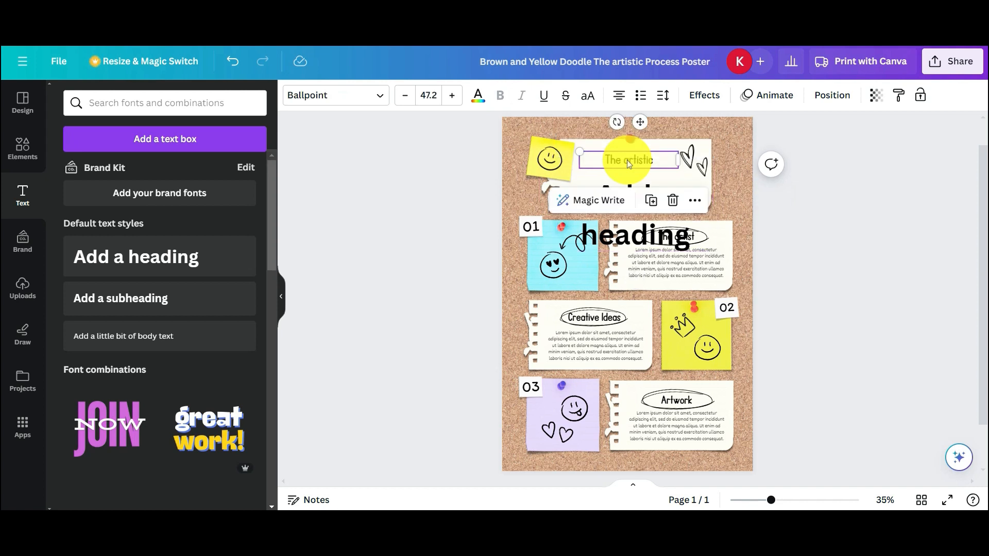
click(672, 200)
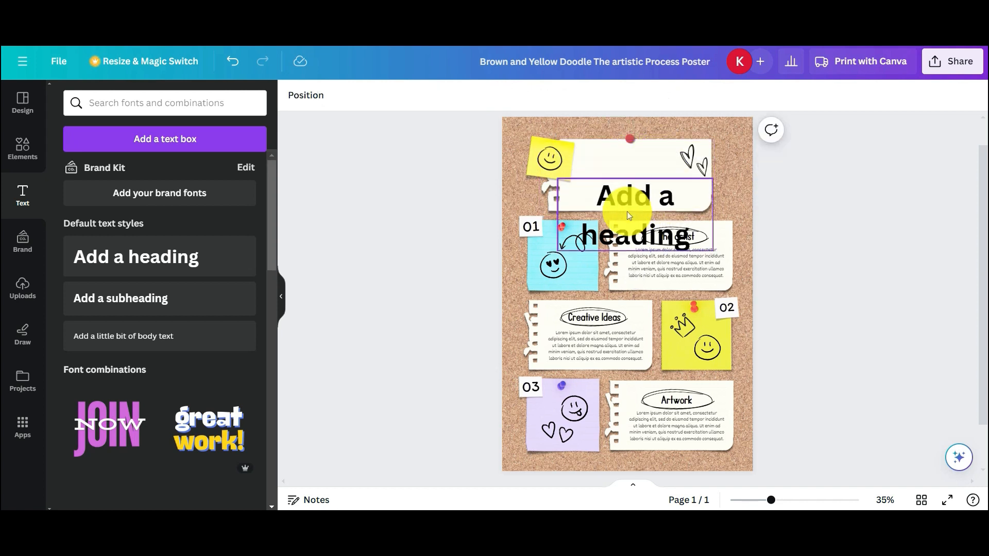
drag(626, 211, 624, 172)
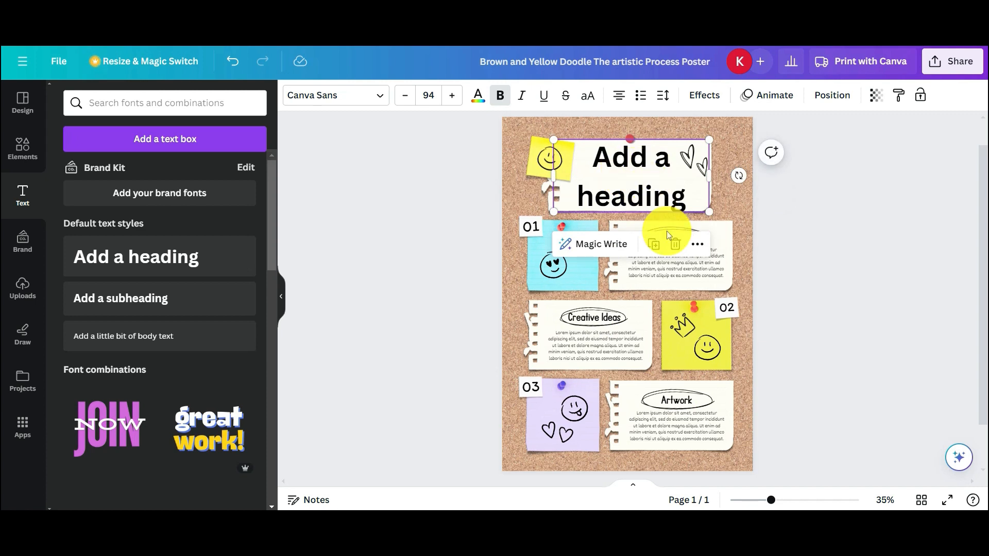
- Shrink the heading's font size down to 56
click(404, 96)
click(404, 96)
click(405, 96)
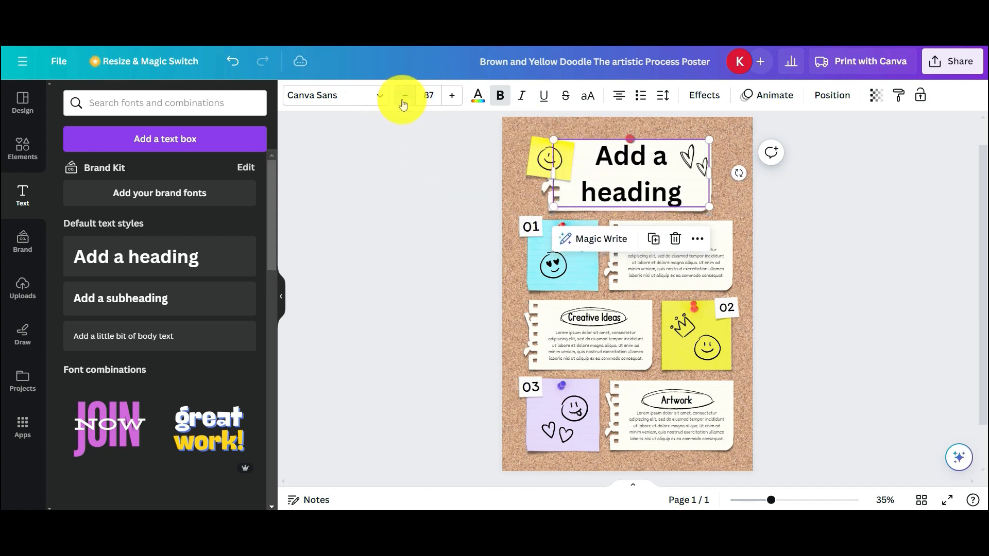
click(405, 96)
click(404, 98)
click(404, 98)
click(405, 98)
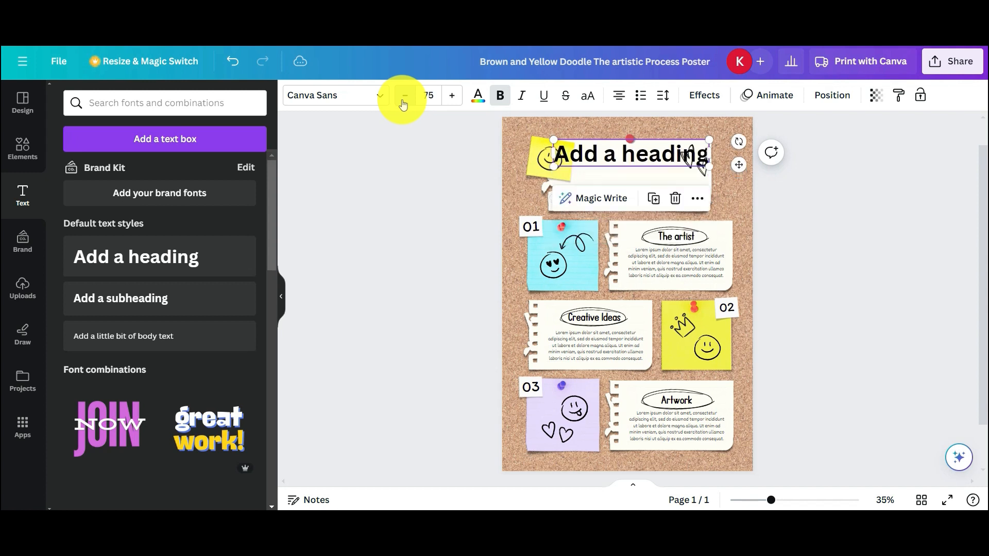
click(403, 102)
click(403, 102)
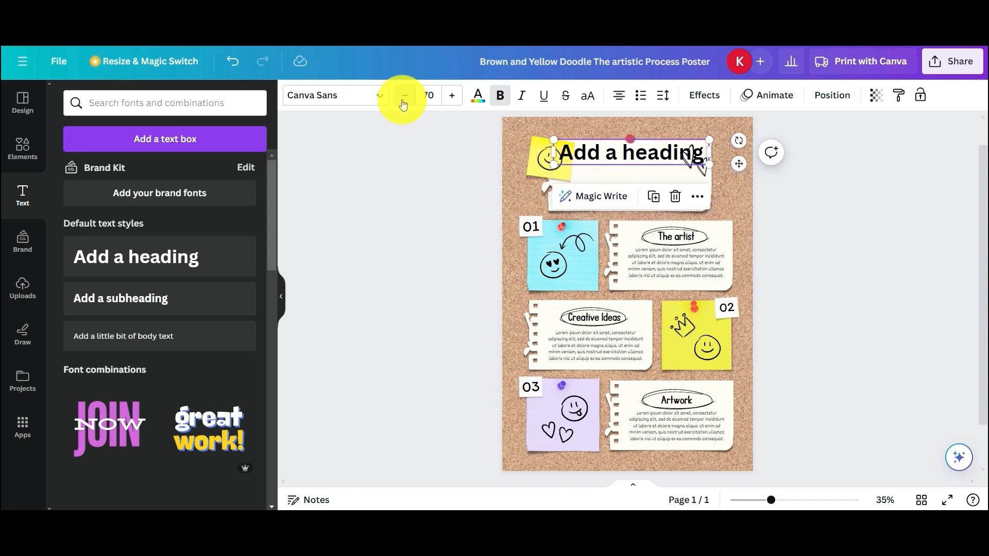
click(404, 101)
click(403, 102)
click(403, 102)
click(403, 102)
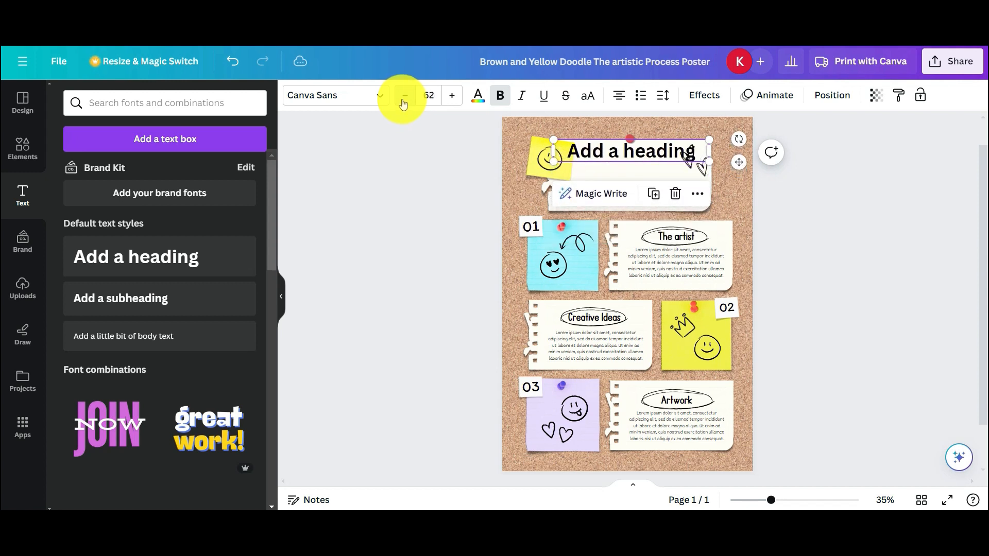
click(403, 102)
click(404, 102)
click(403, 102)
click(403, 102)
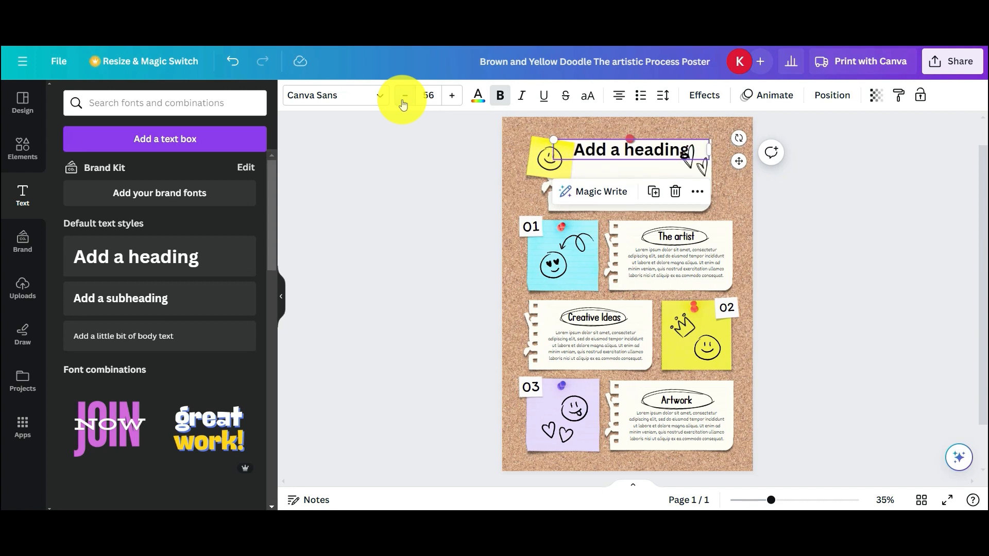
click(858, 191)
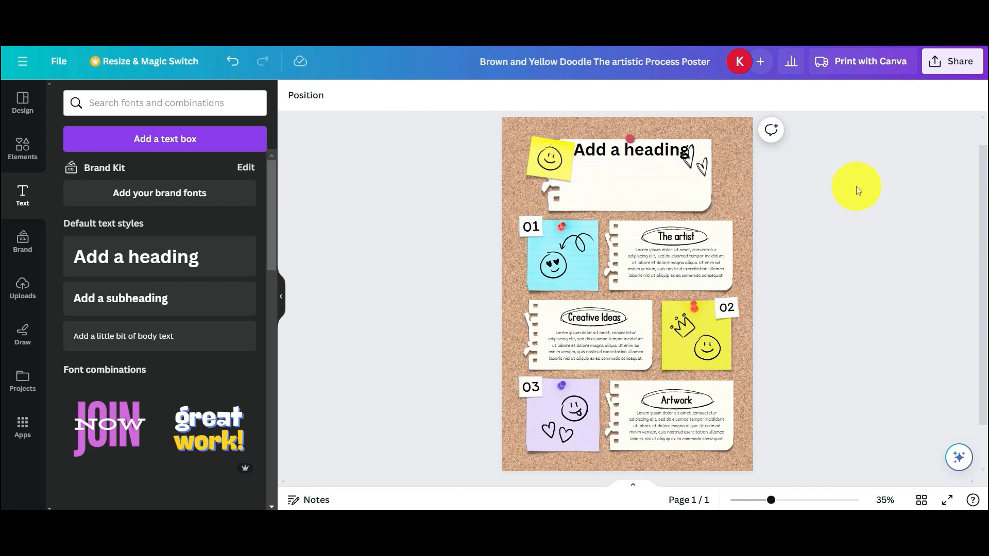
click(628, 157)
- Centre the heading on the top note and replace its placeholder with 'AI in Everyday Life'
drag(627, 156, 629, 181)
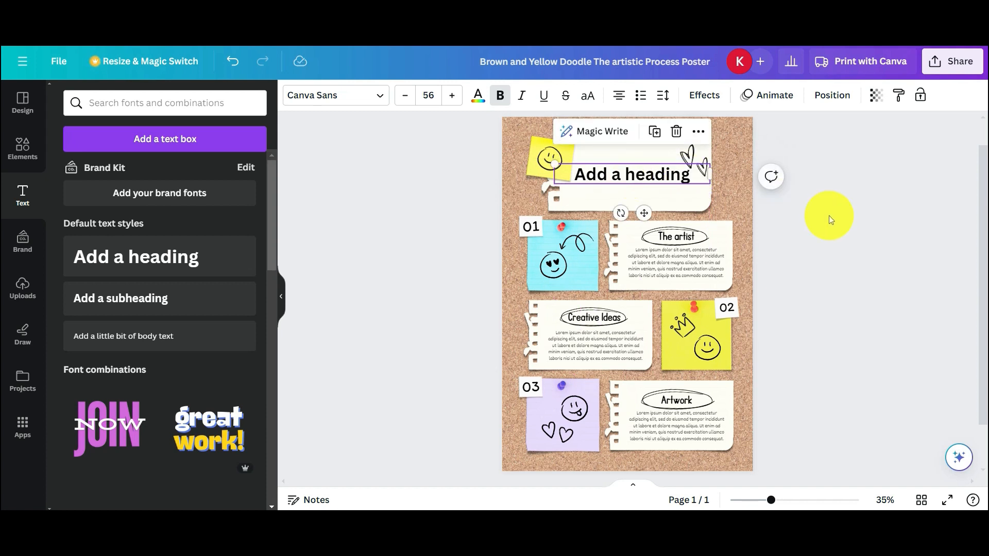
double_click(695, 174)
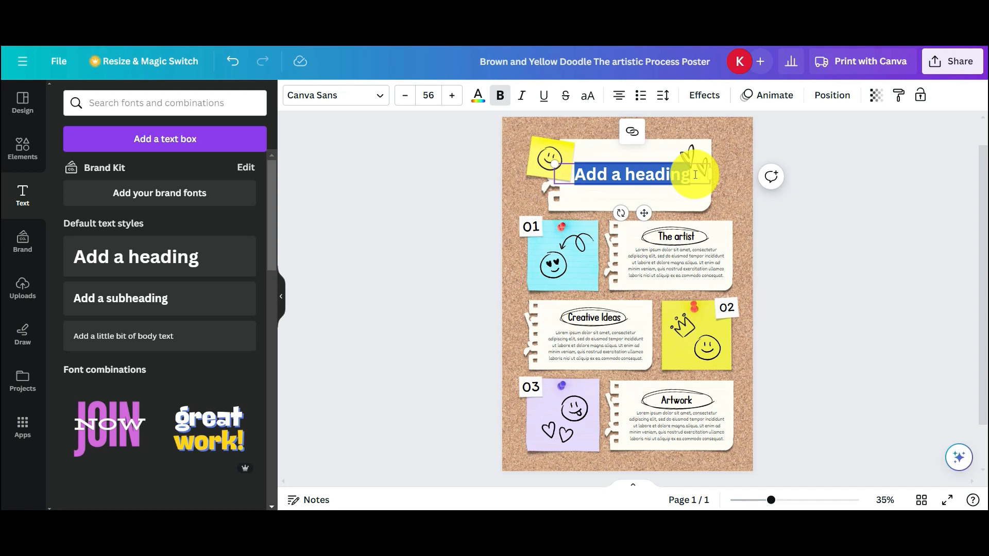
key(BackSpace)
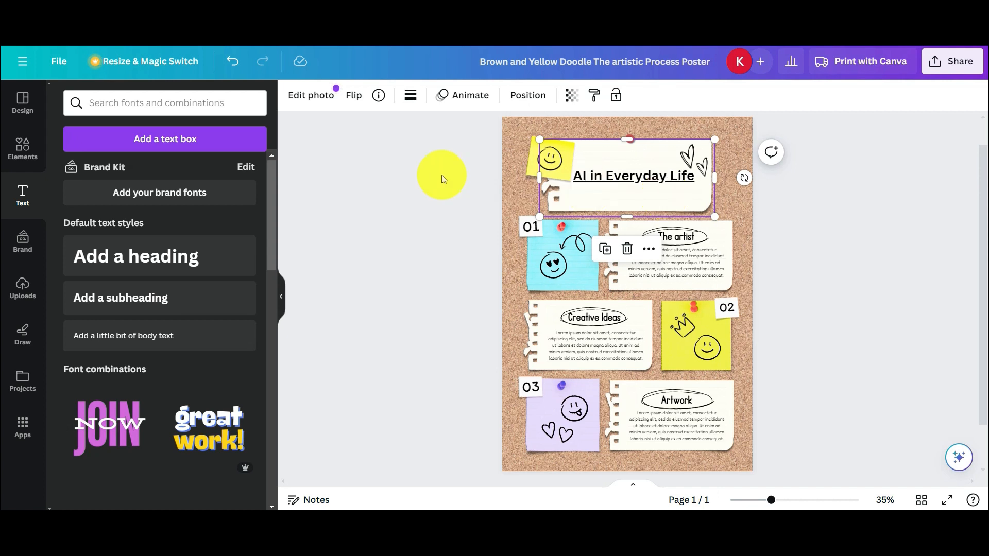
- Change the 'AI in Everyday Life' title to Foda Display and reduce it to size 42
click(622, 178)
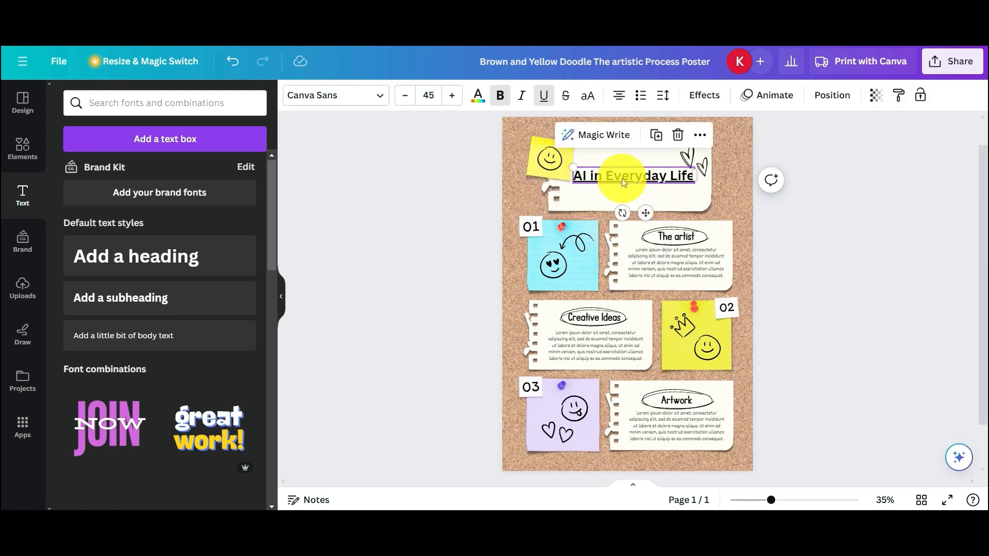
click(377, 99)
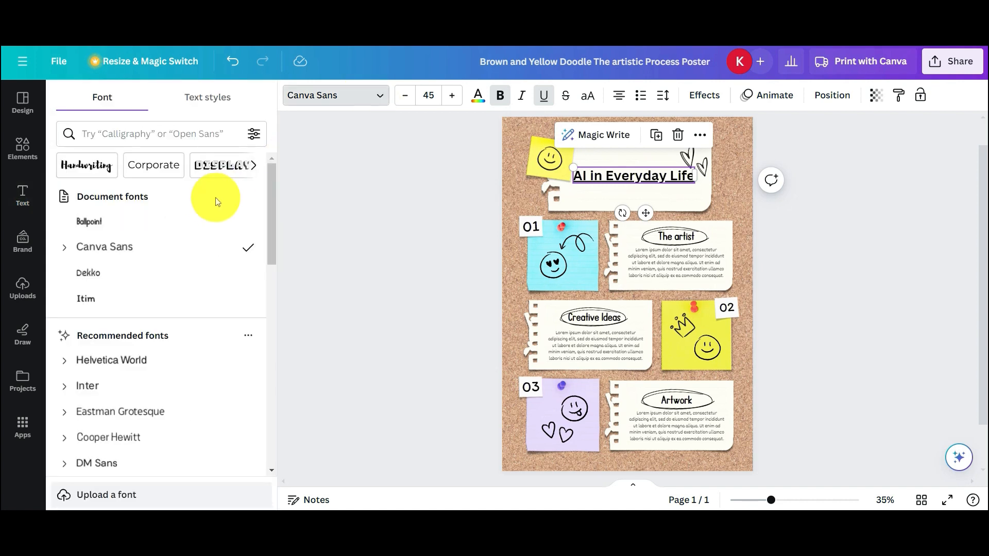
click(61, 337)
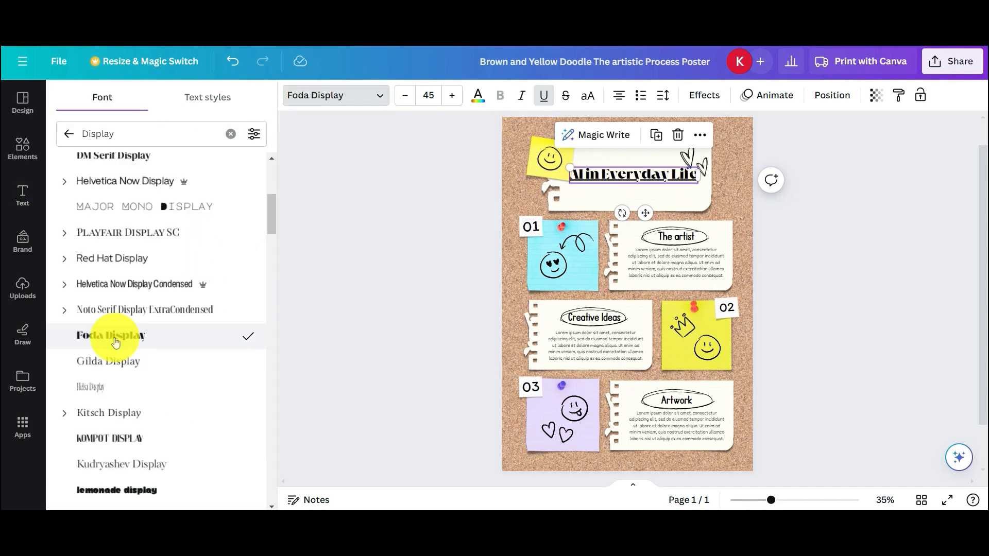
click(329, 334)
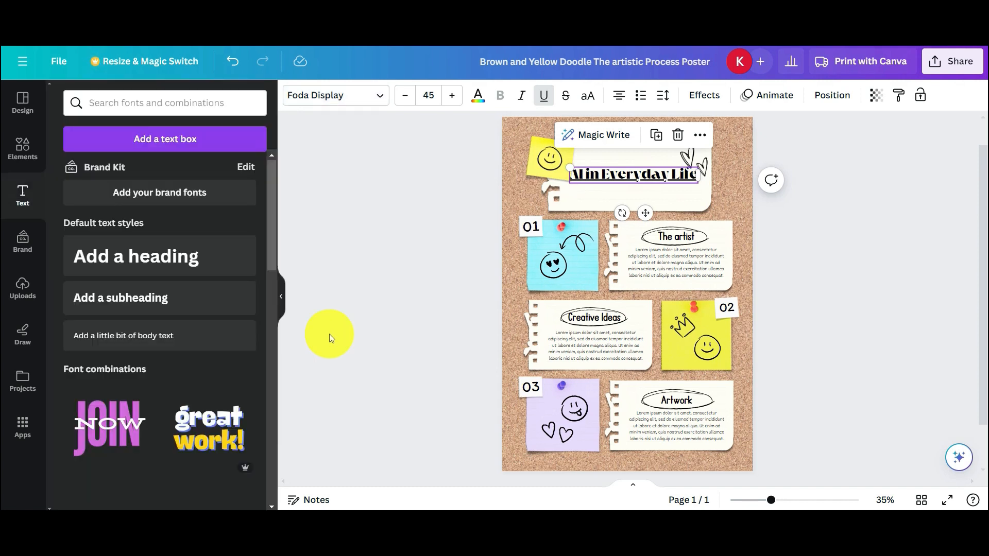
click(443, 282)
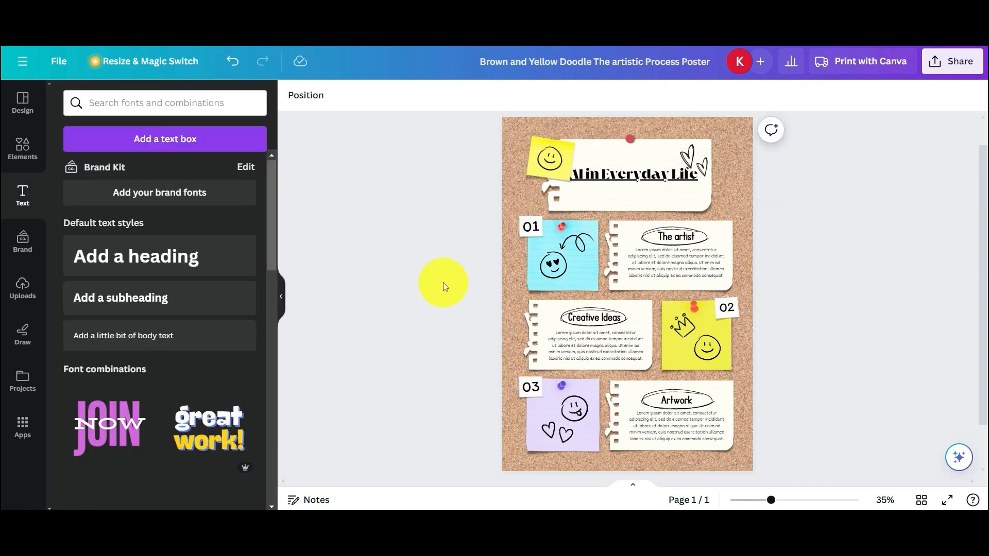
click(617, 175)
click(408, 99)
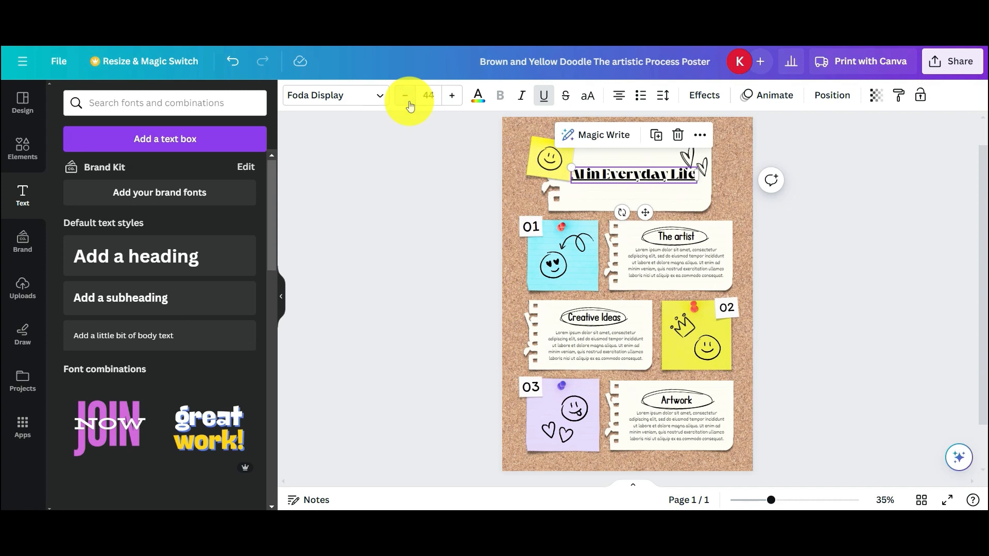
click(406, 98)
click(405, 97)
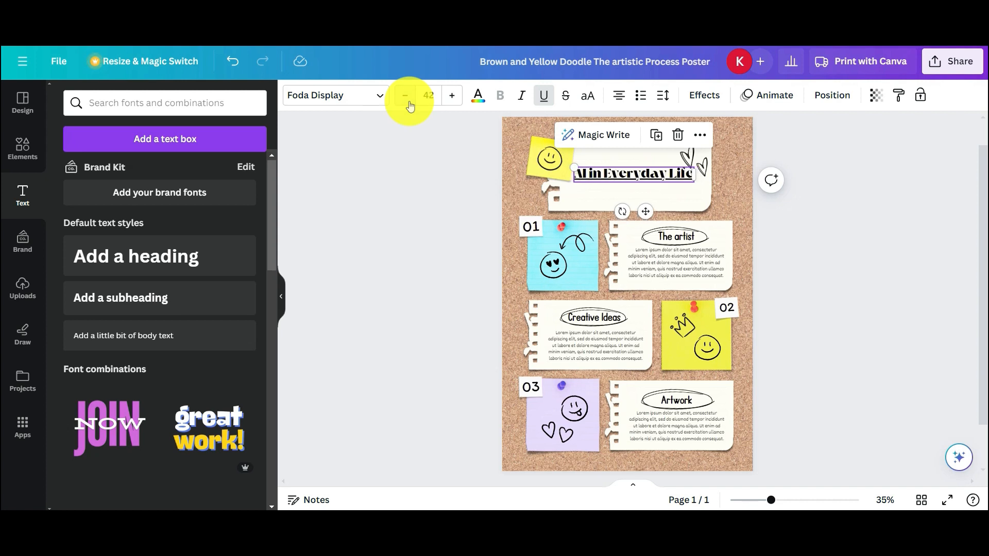
click(406, 177)
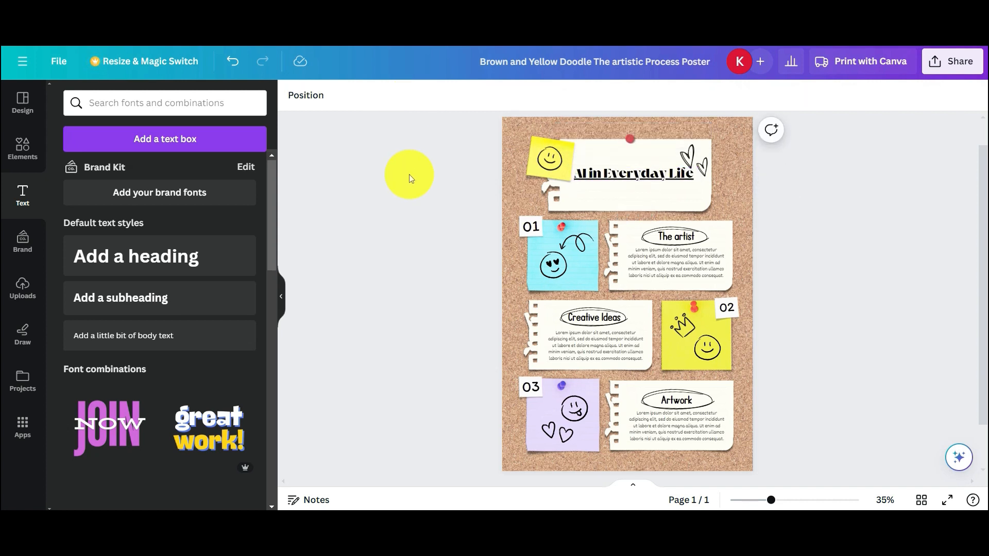
click(633, 174)
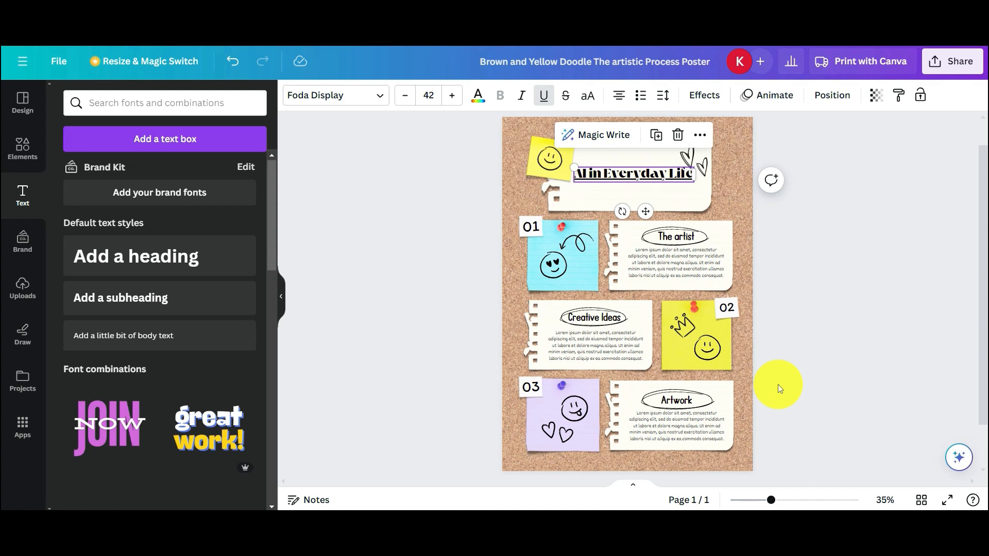
- Try brown, tan and pale pink tints on the cork background, settling on black
click(566, 154)
click(411, 103)
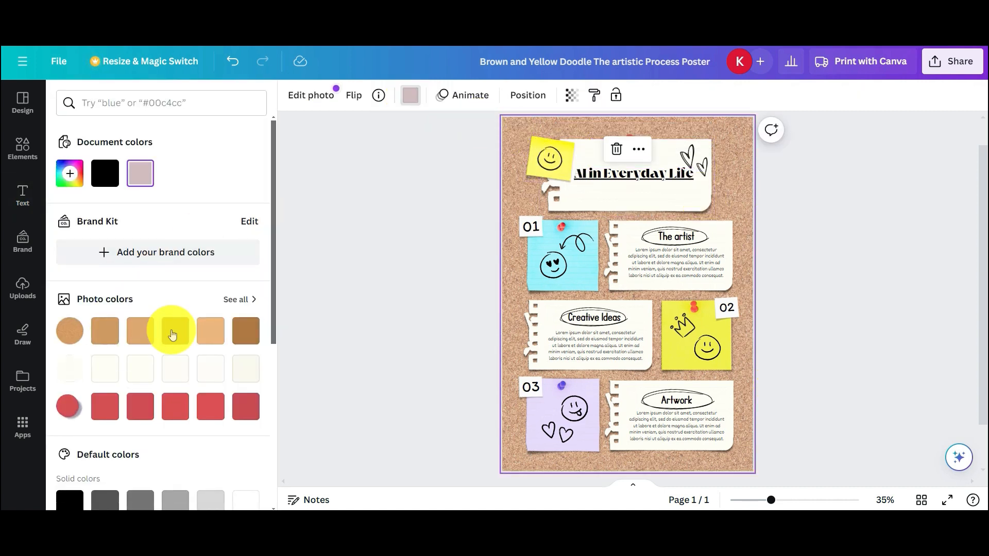
click(246, 332)
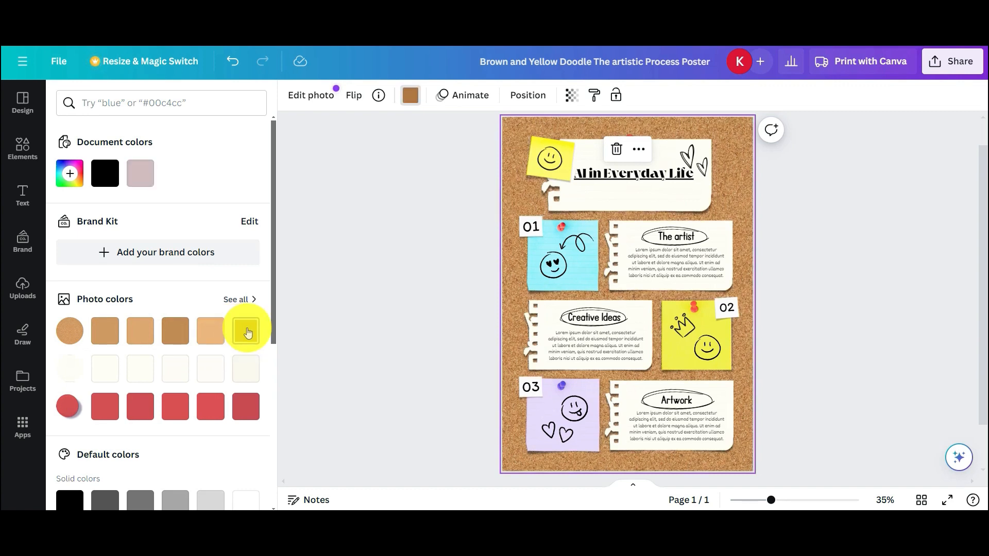
click(145, 332)
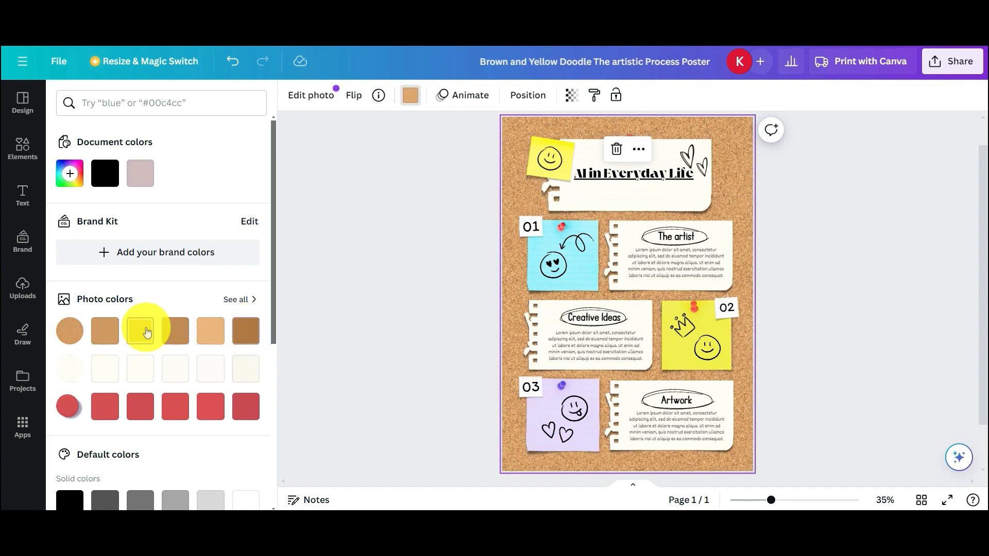
click(175, 332)
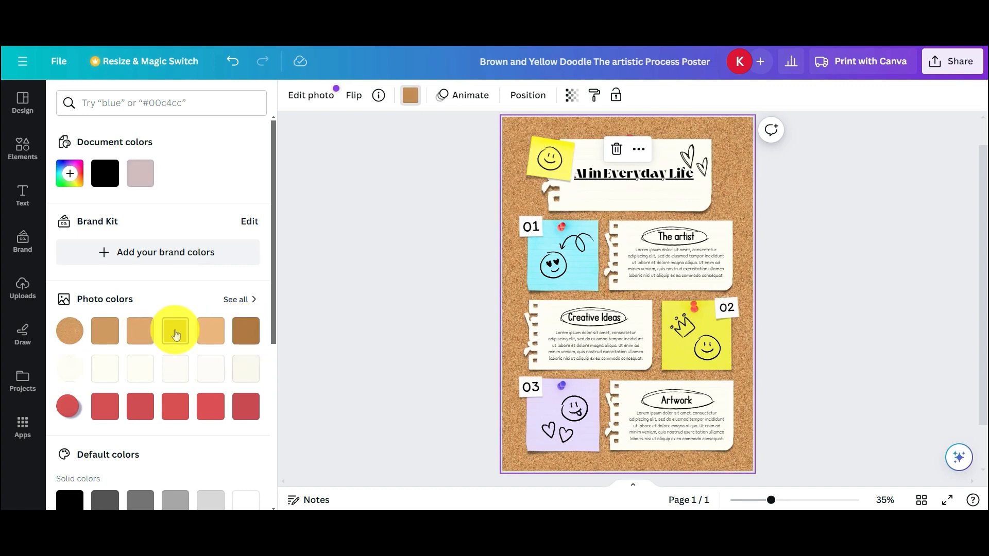
click(108, 336)
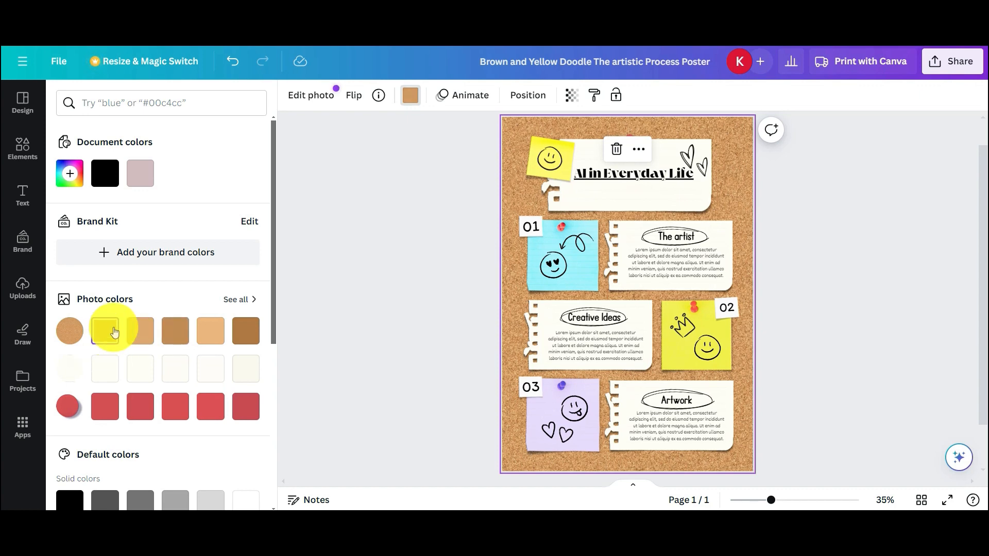
click(140, 175)
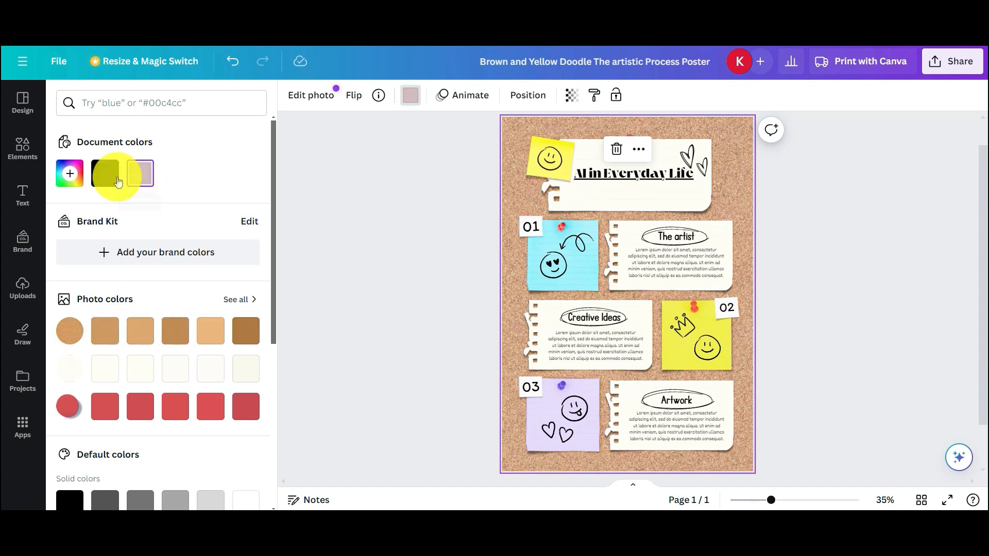
click(115, 180)
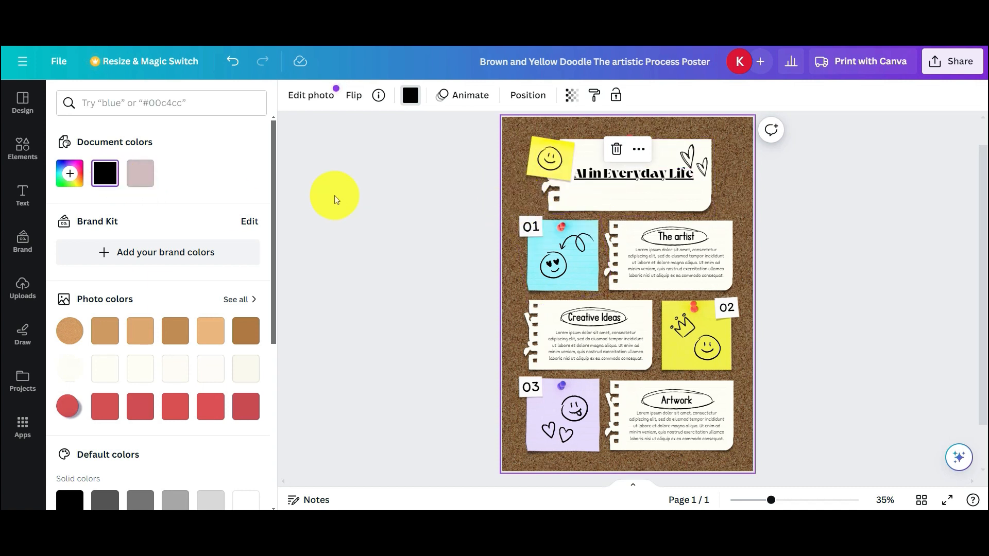
click(335, 195)
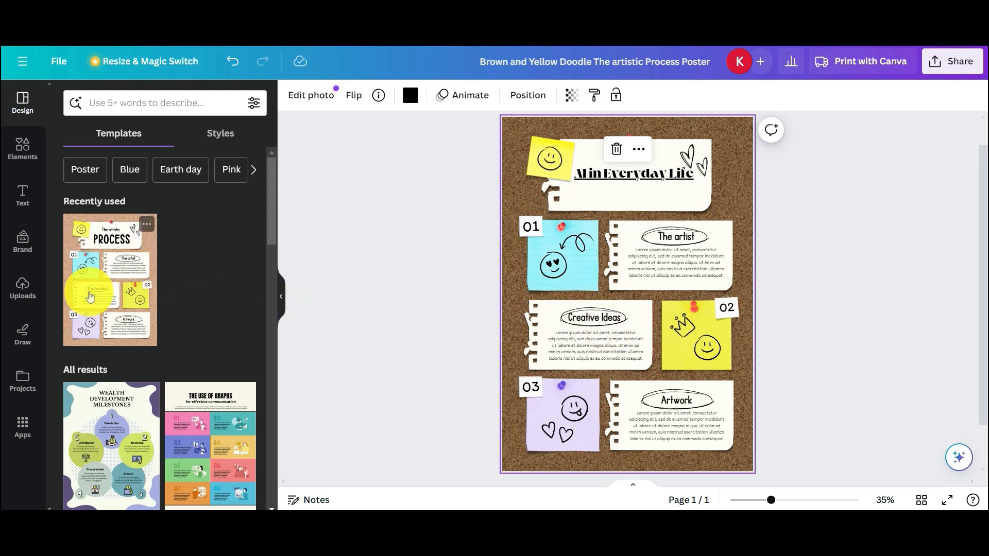
- Start uploading AI image files from the computer via Uploads
click(30, 305)
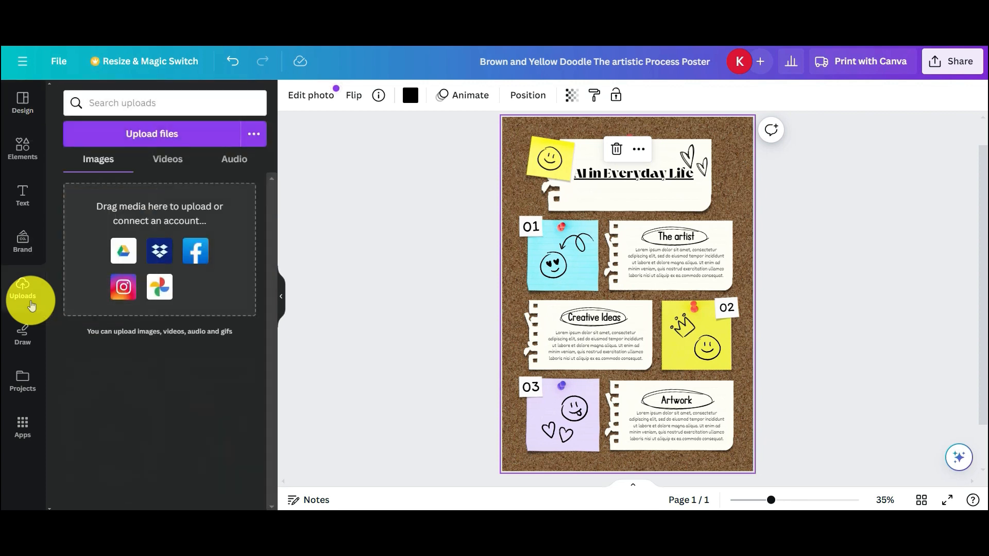
click(118, 140)
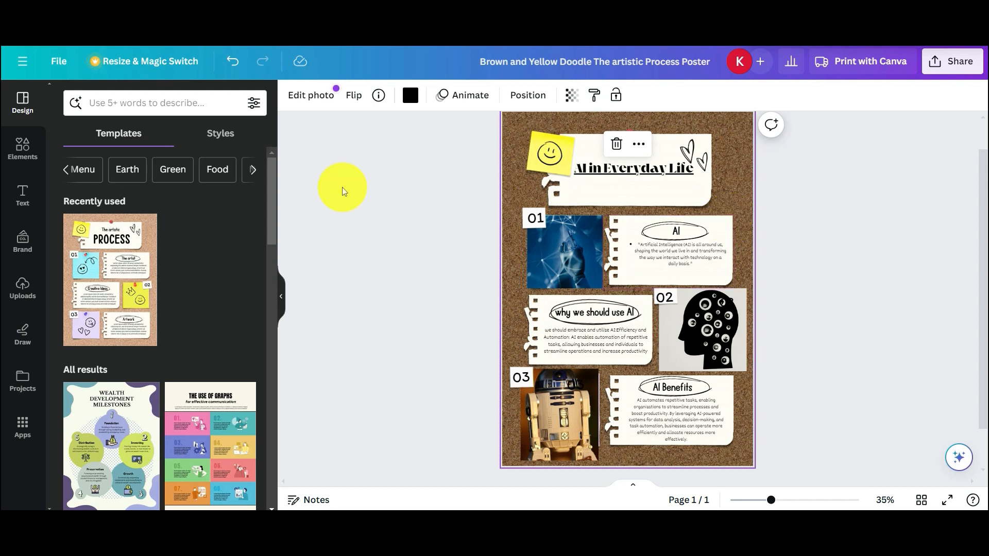
- Browse the Line element results across graphics, photos, videos, shapes, audio, frames and charts
click(14, 154)
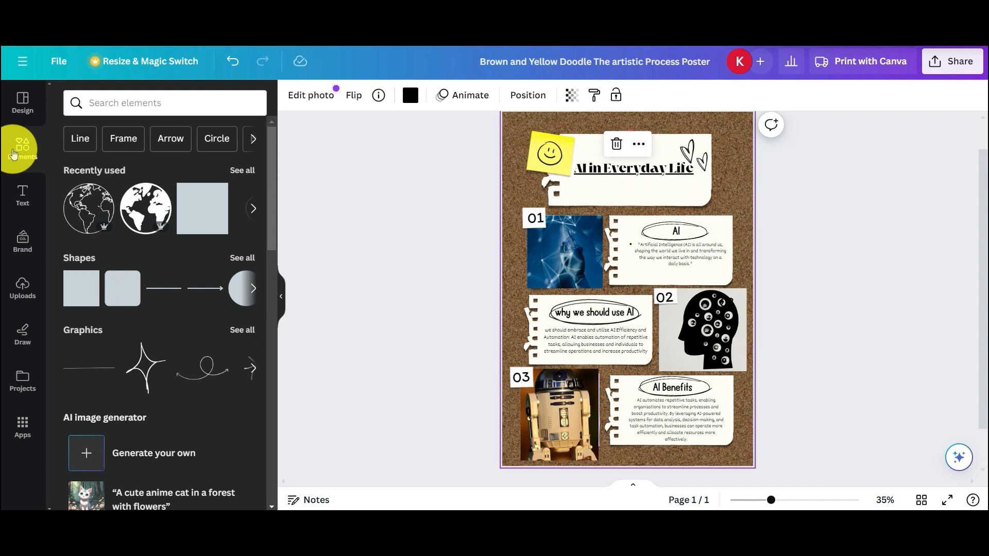
click(88, 150)
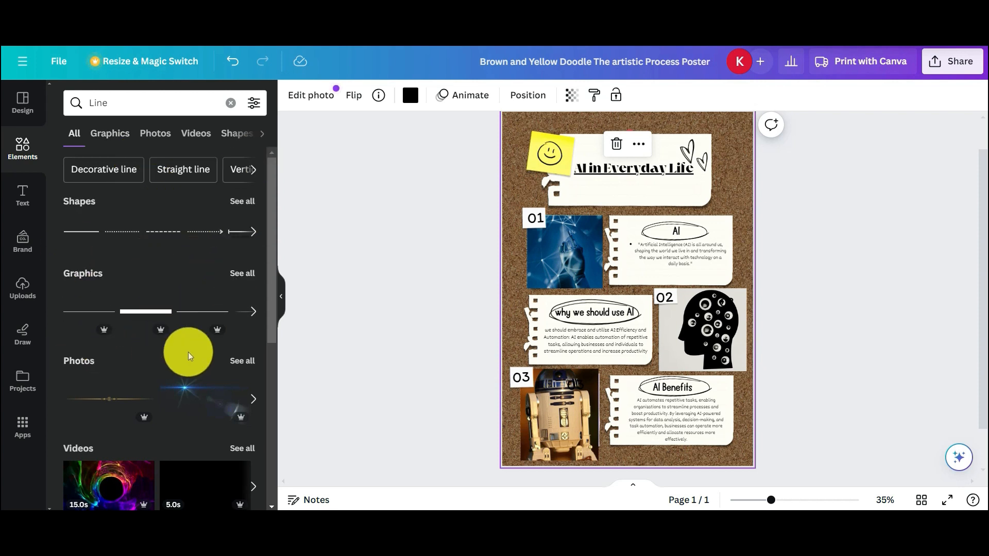
scroll(183, 376, down, 1)
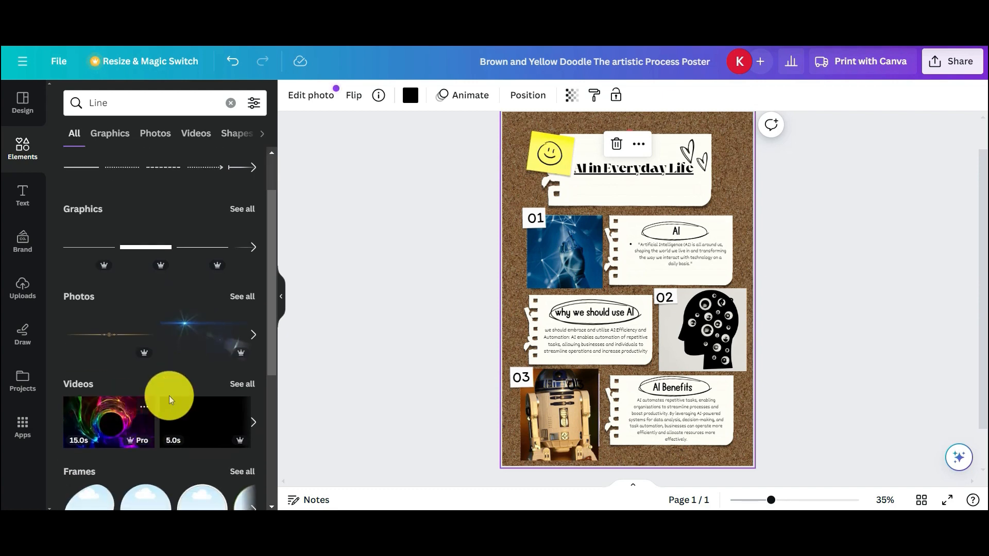
scroll(172, 402, down, 2)
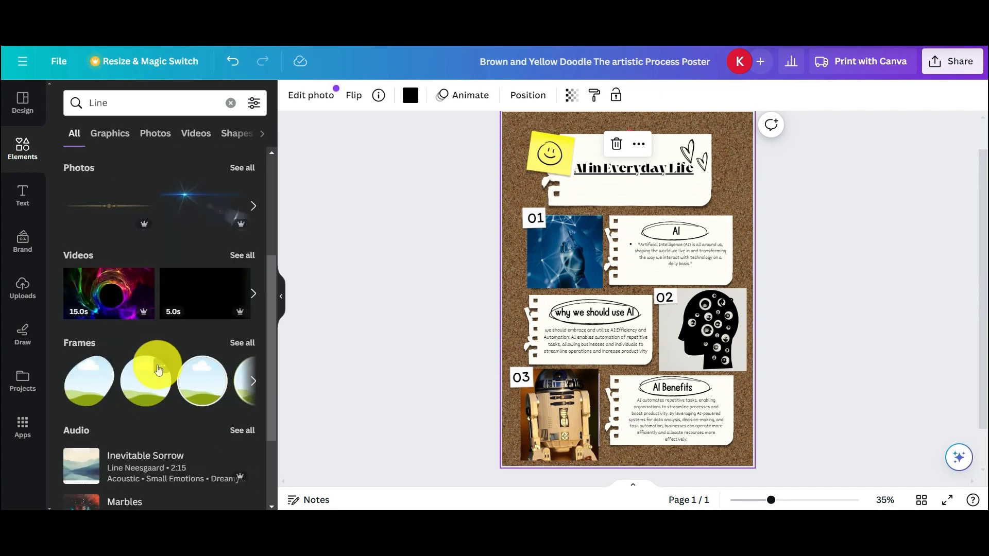
scroll(159, 366, up, 3)
scroll(158, 363, down, 1)
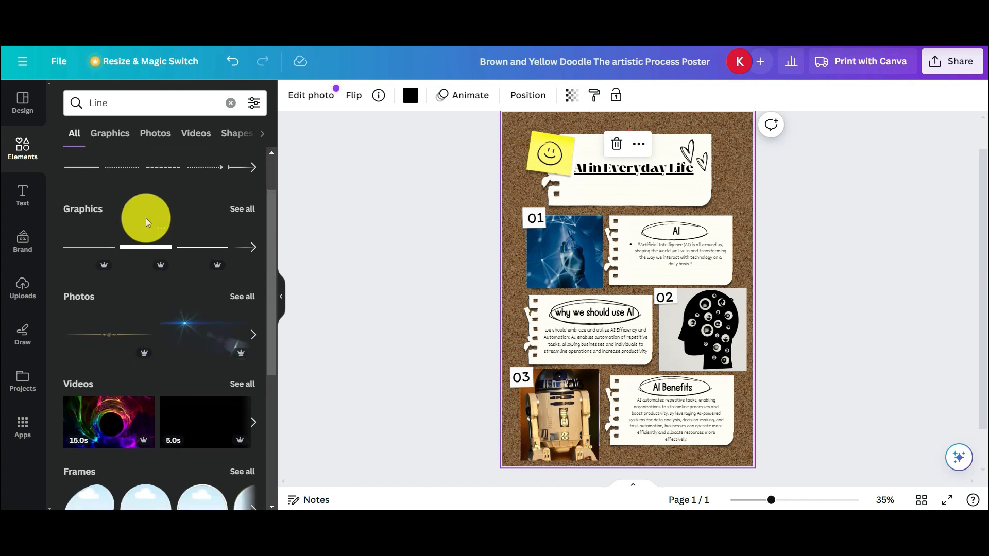
click(115, 137)
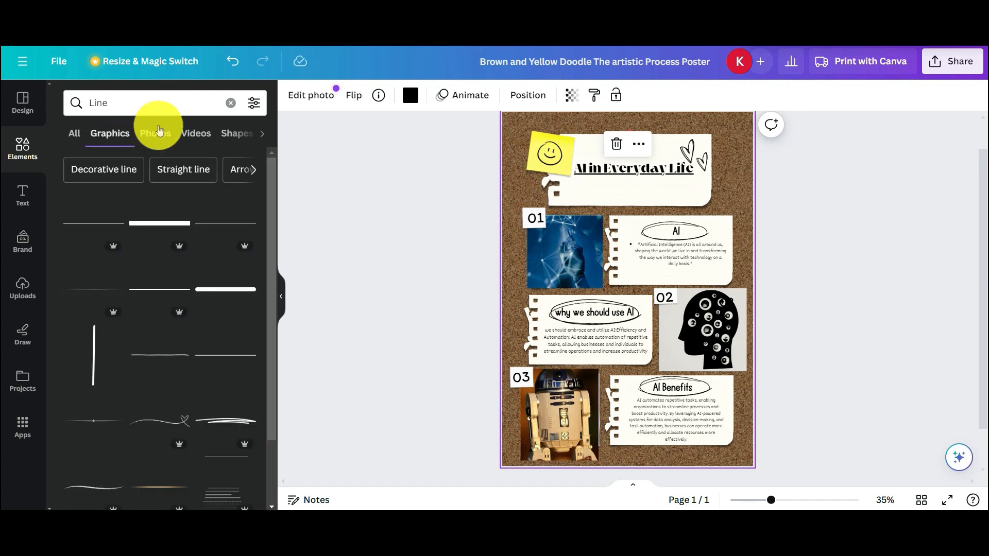
click(158, 130)
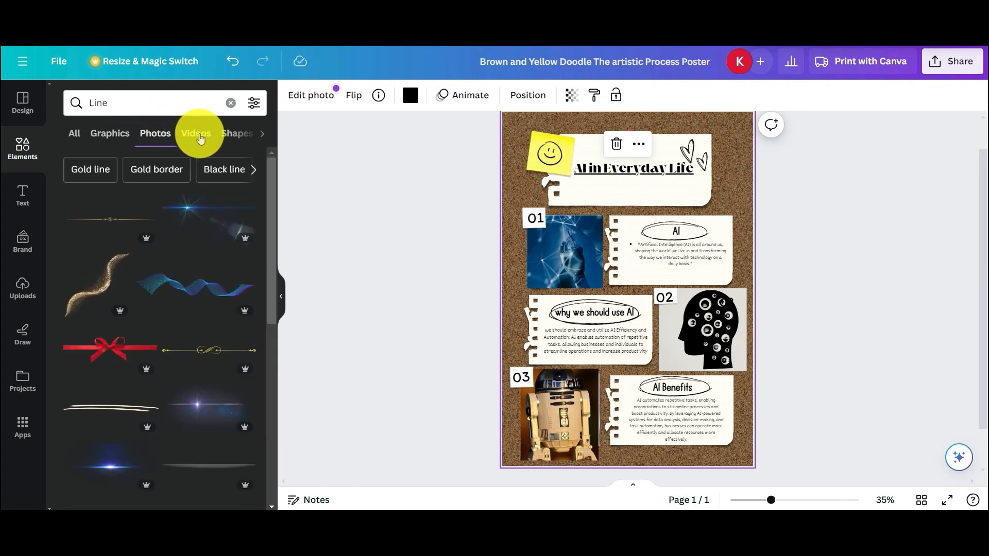
click(199, 132)
click(202, 136)
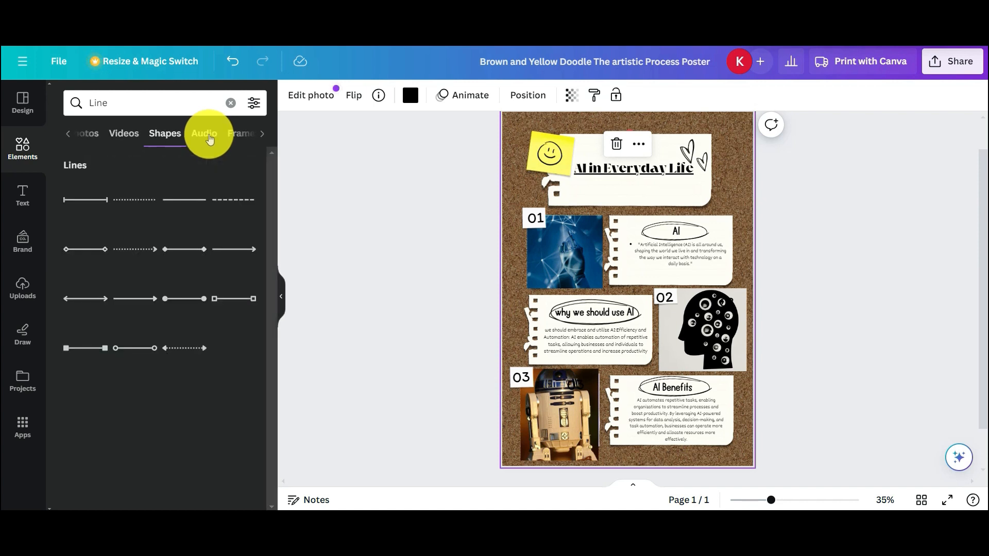
click(208, 137)
click(209, 138)
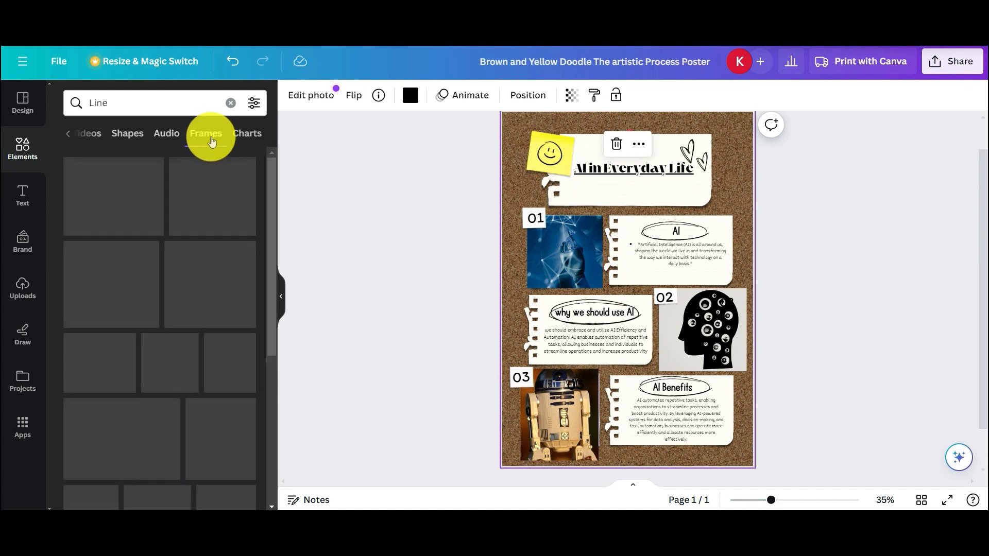
click(236, 138)
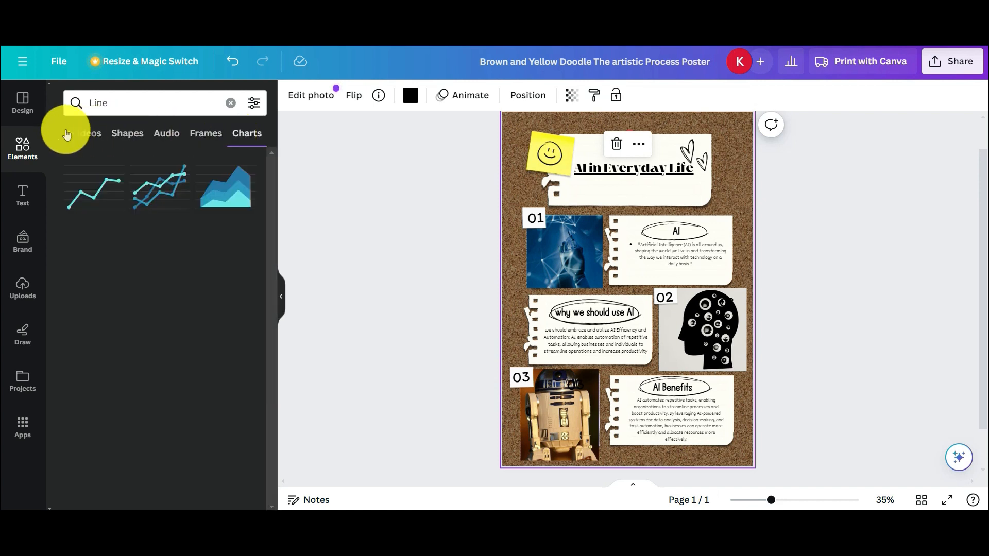
click(68, 134)
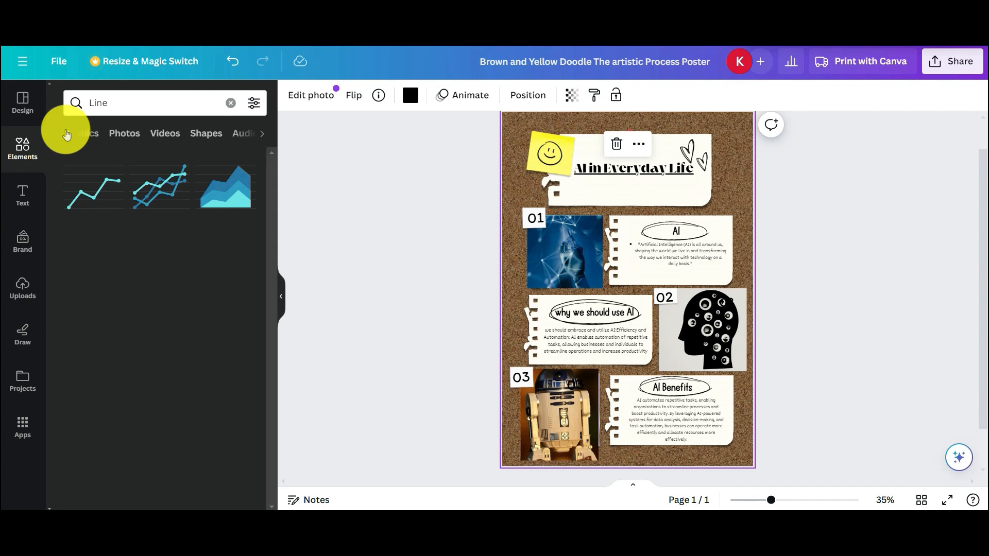
click(230, 103)
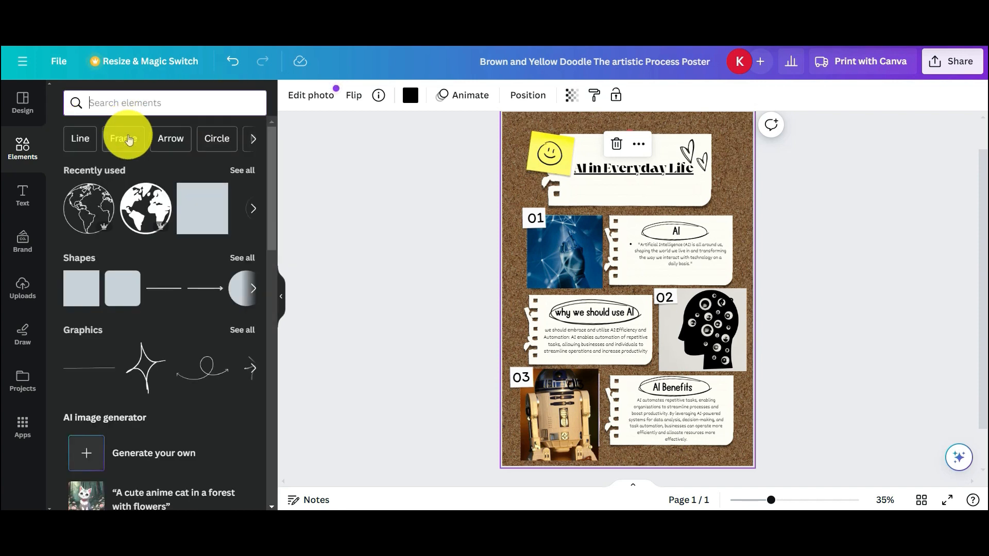
- Look through Frame and Arrow element searches, then view more suggestions and recent searches
click(126, 140)
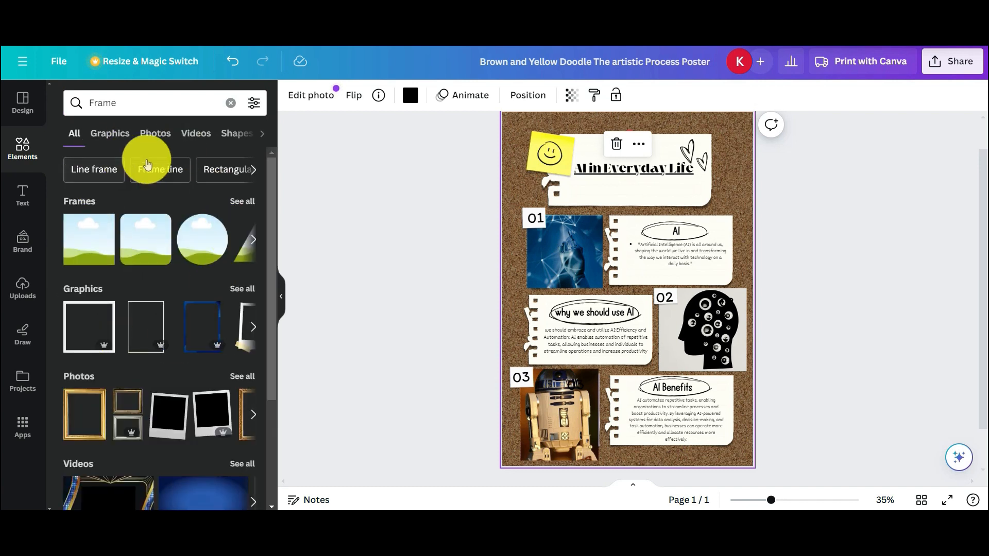
click(228, 110)
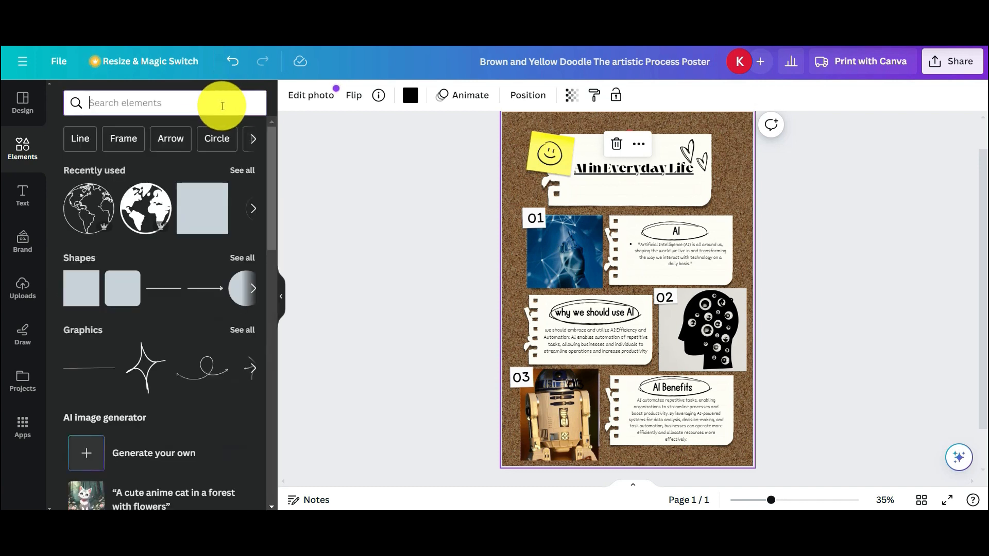
click(171, 137)
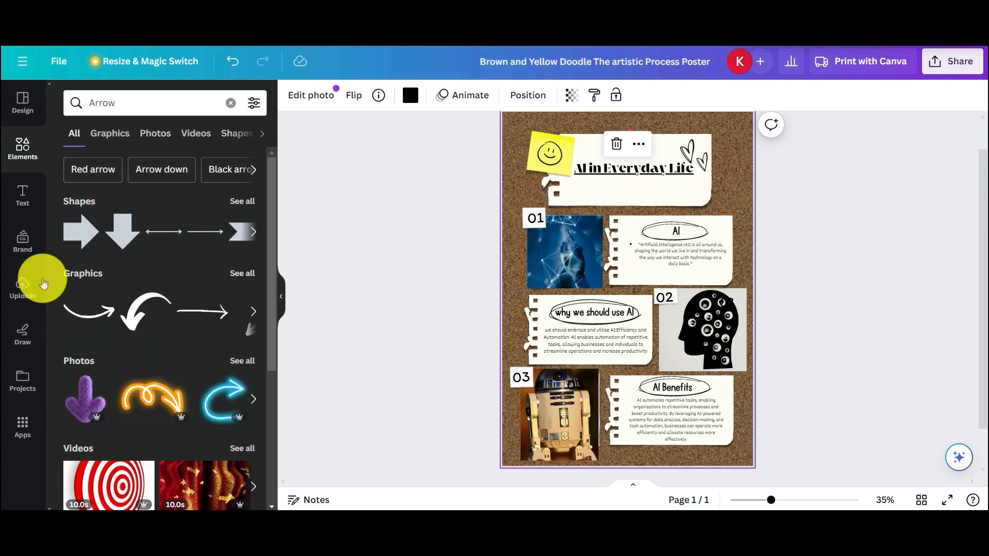
click(233, 105)
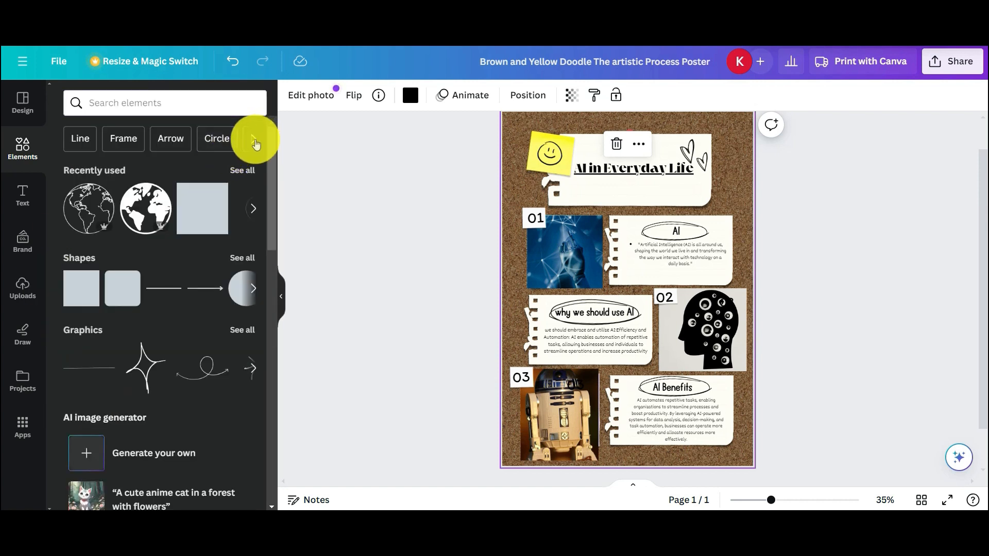
click(253, 139)
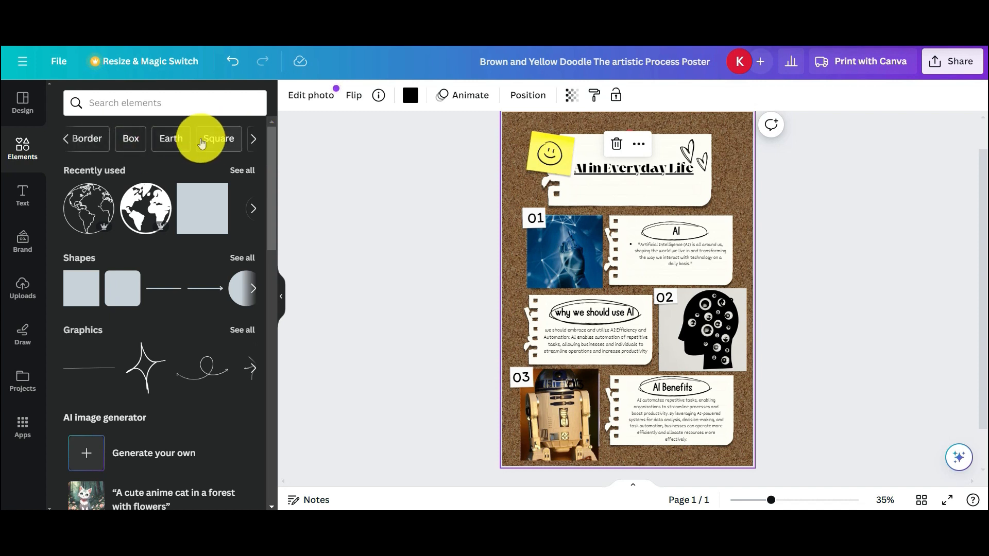
click(144, 104)
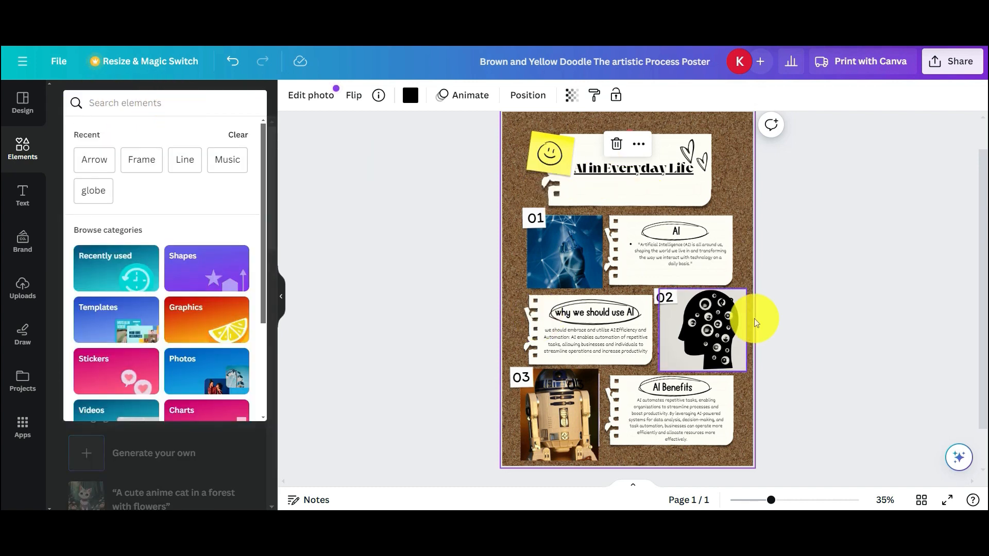
- Select the cork background image and open its Edit photo options
click(351, 280)
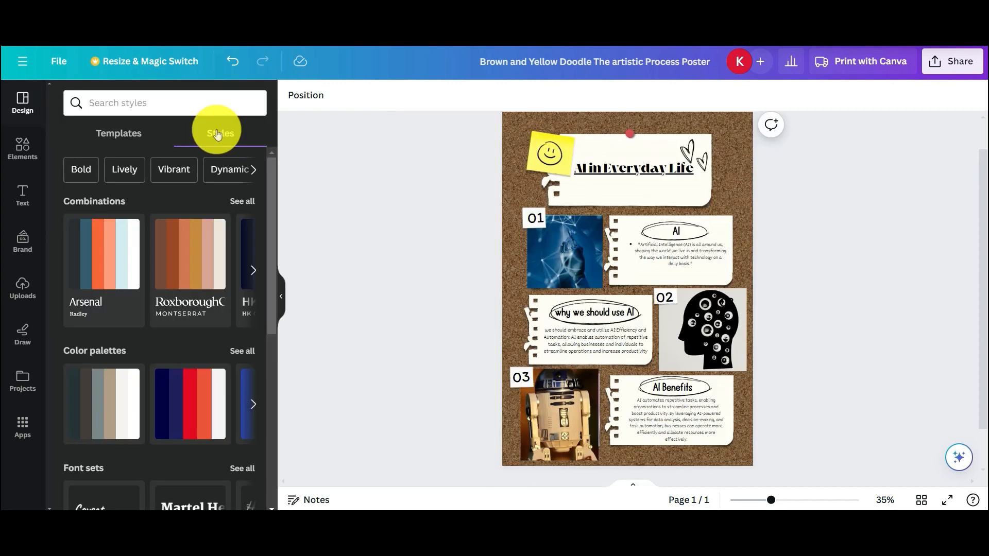
click(512, 171)
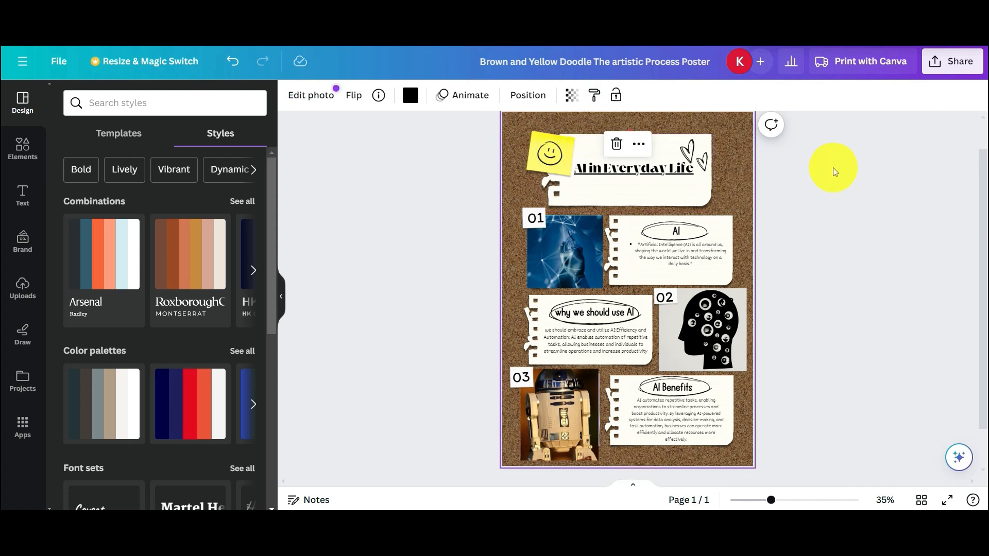
click(315, 98)
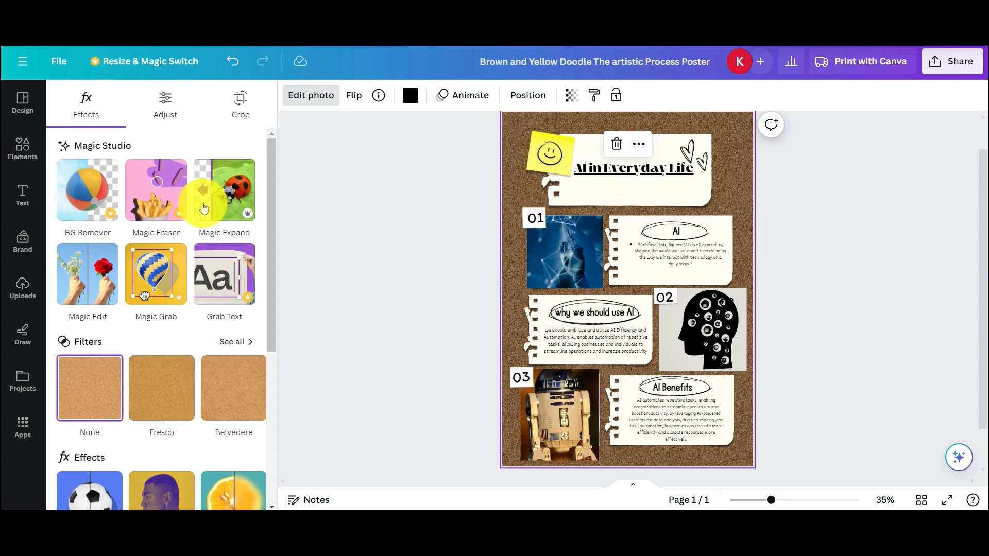
- Check the background's Adjust settings, then start and finish a crop of the cork image
click(166, 112)
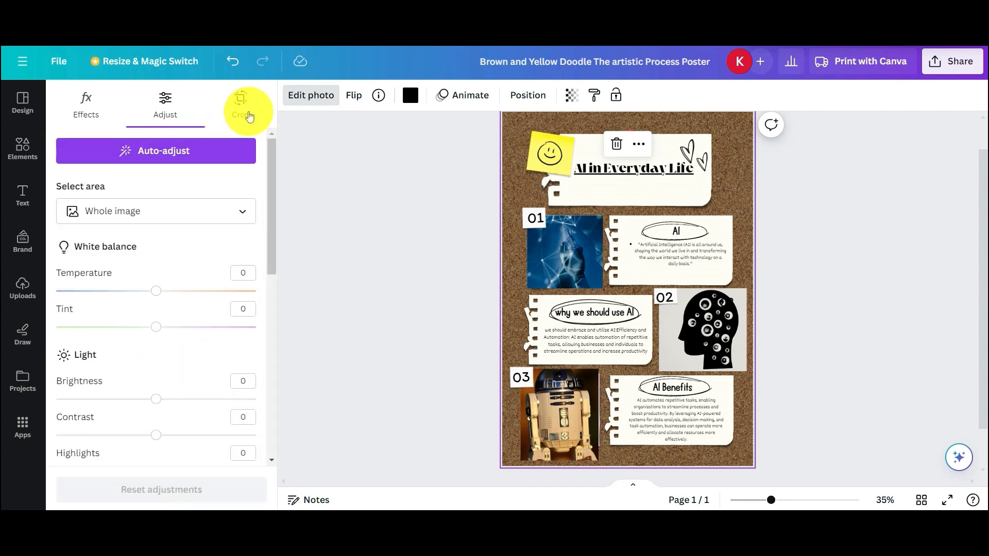
click(242, 109)
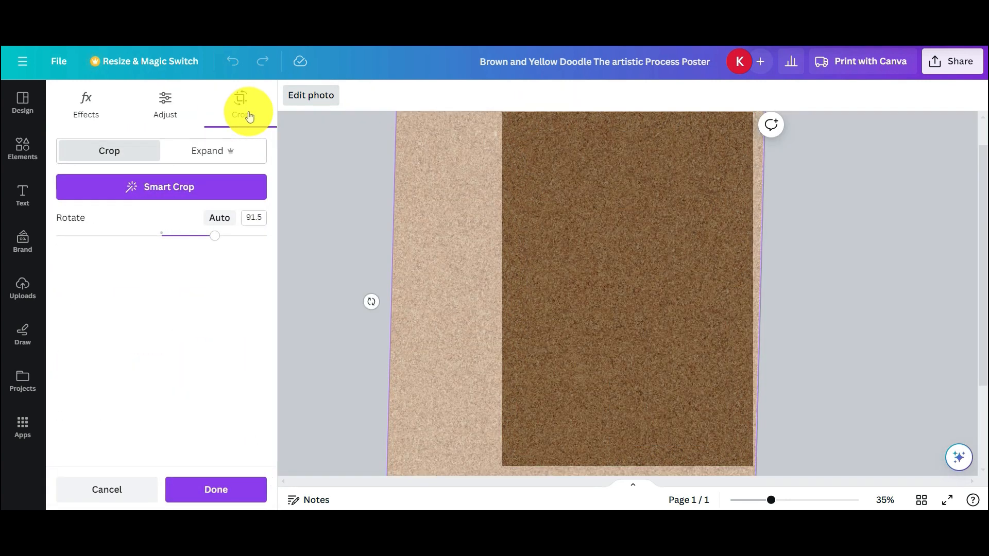
click(159, 103)
click(110, 101)
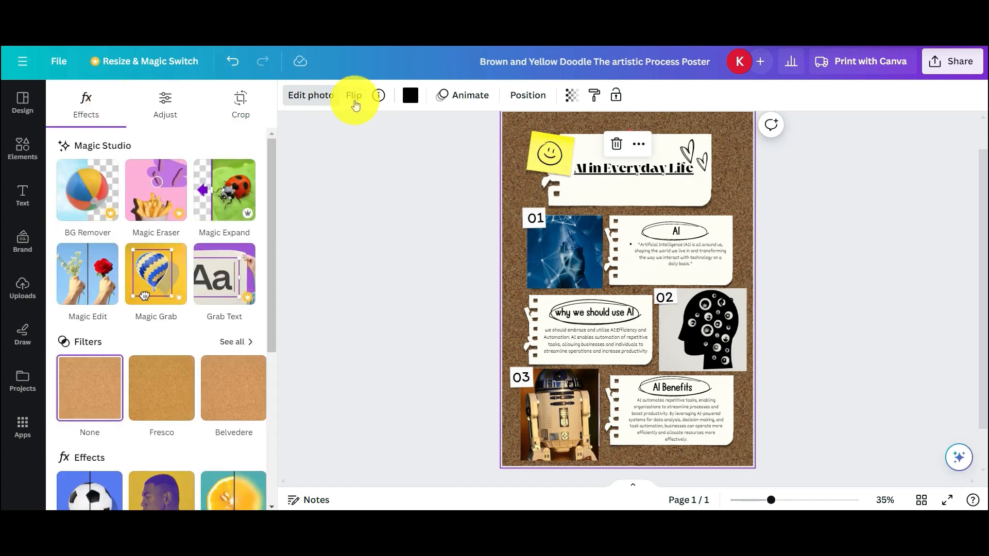
- Flip the cork background horizontally and vertically, then show the page animation choices
click(355, 100)
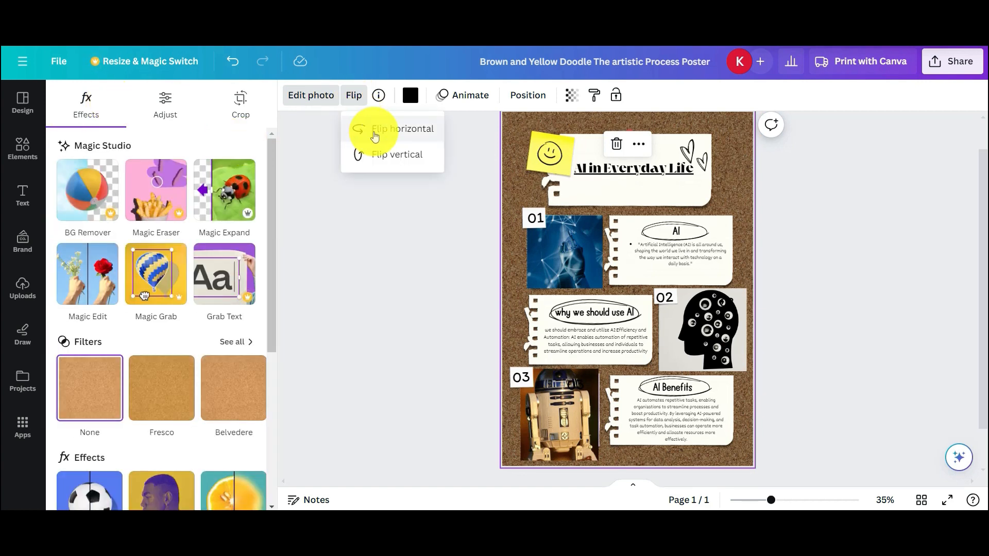
click(375, 135)
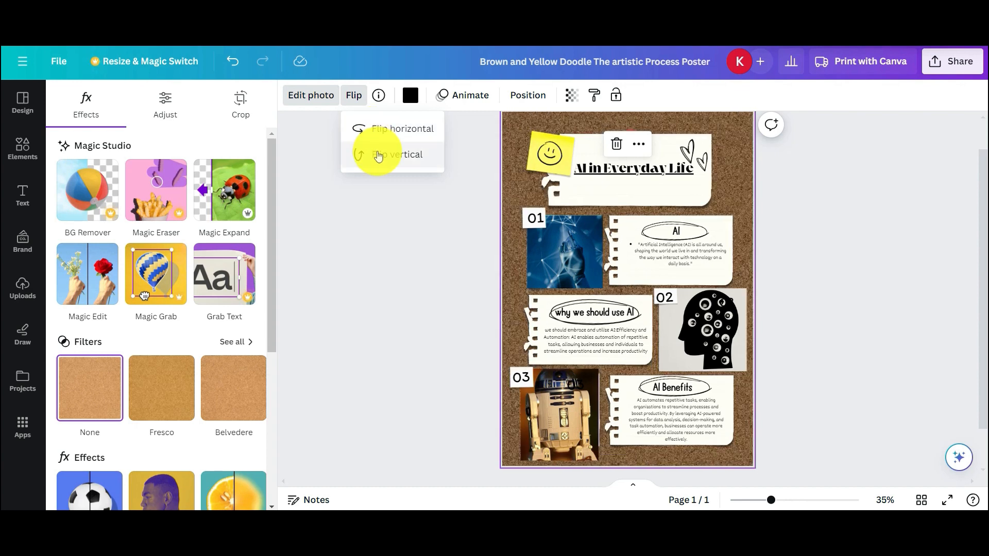
click(378, 157)
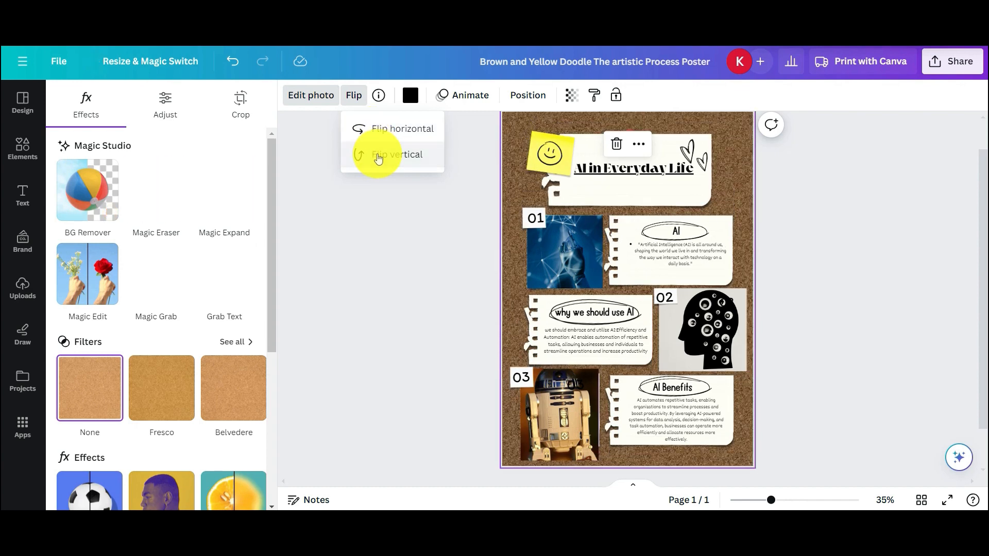
click(381, 183)
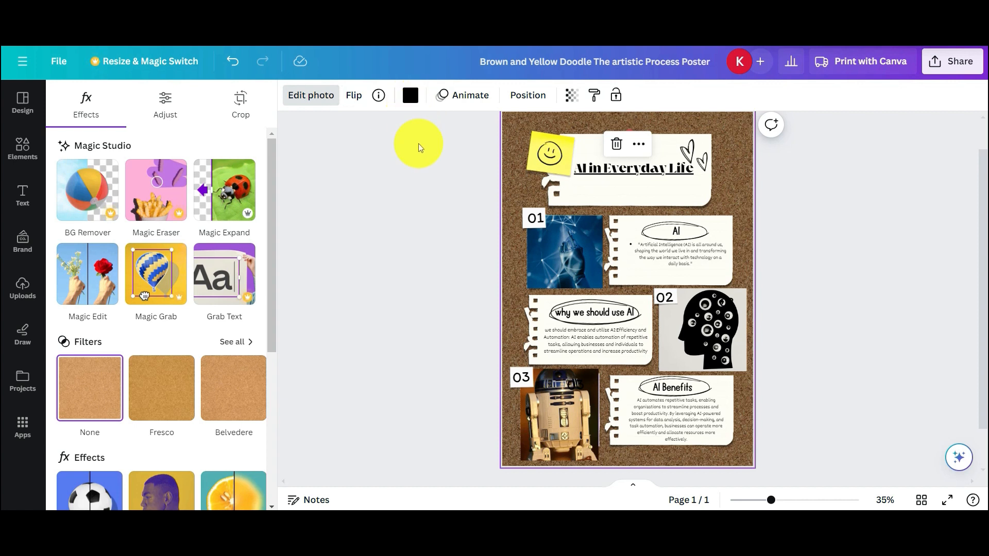
click(462, 103)
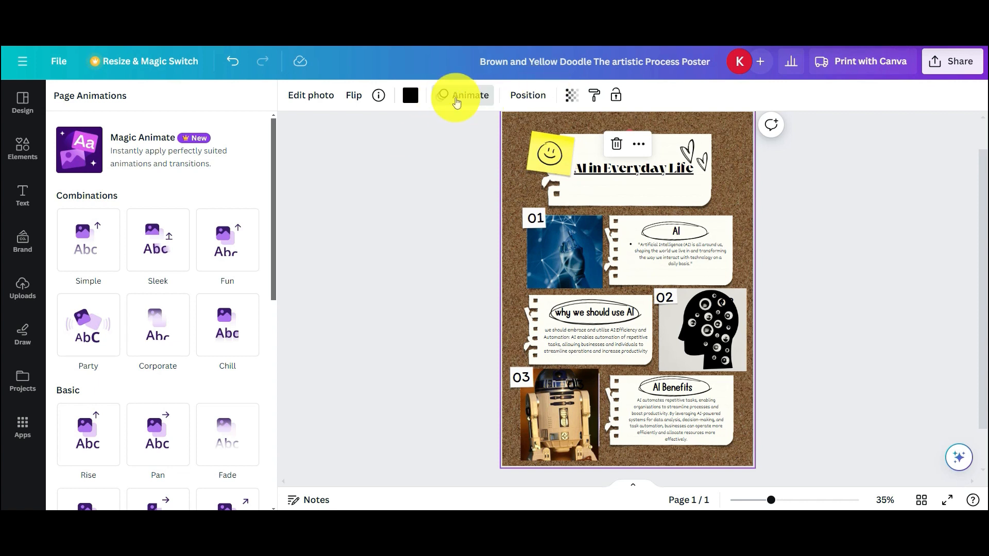
- Preview the Simple, Party and Corporate page animations, then apply Corporate to the poster
click(457, 102)
click(459, 93)
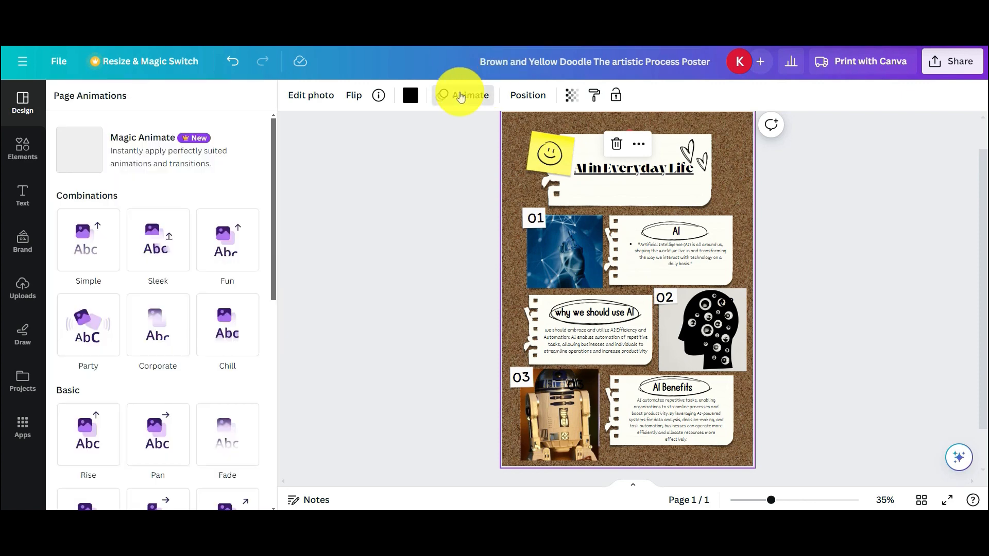
click(88, 259)
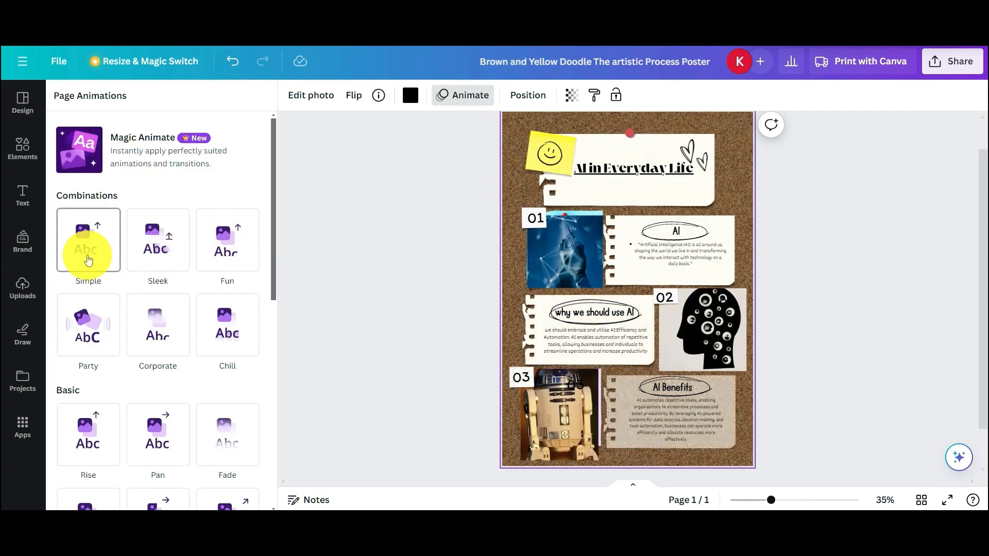
click(95, 332)
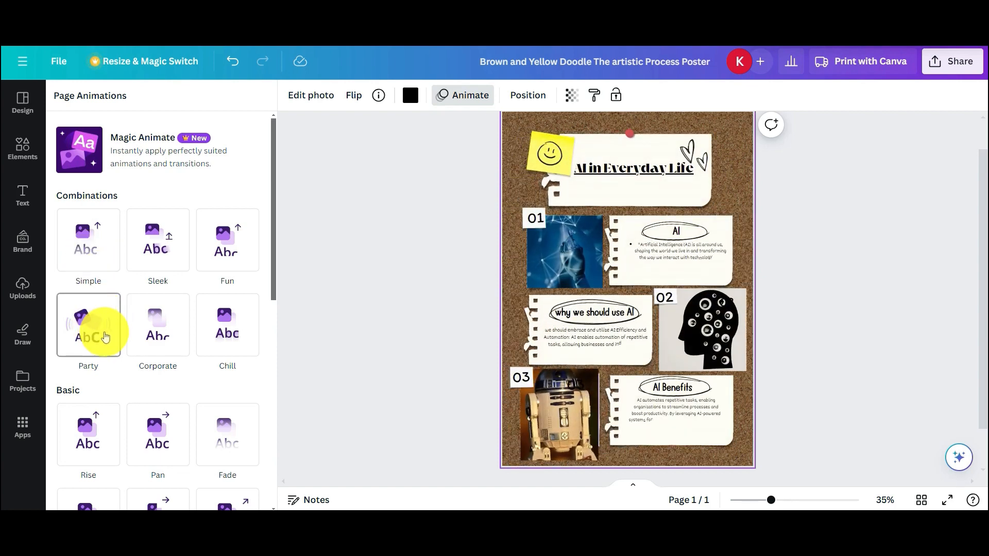
click(157, 351)
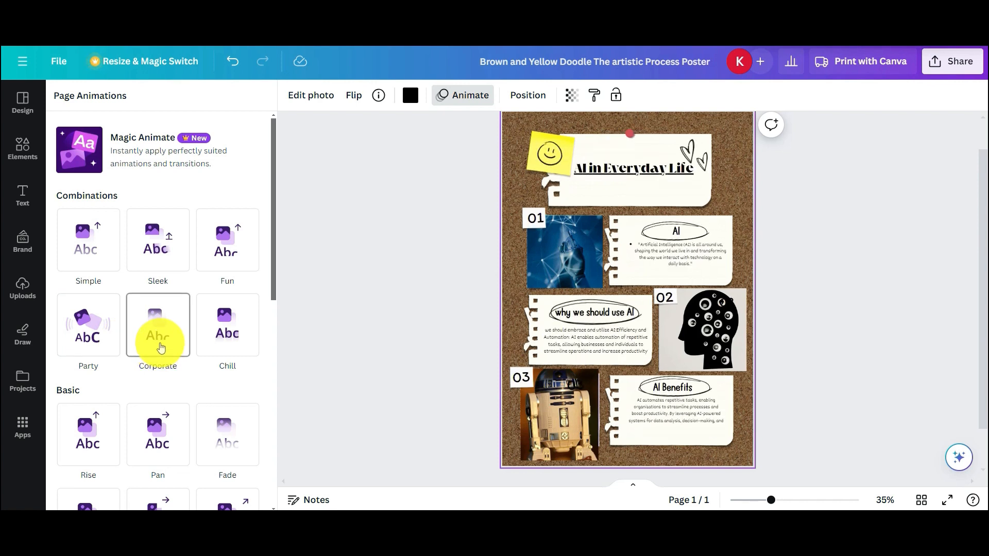
click(160, 348)
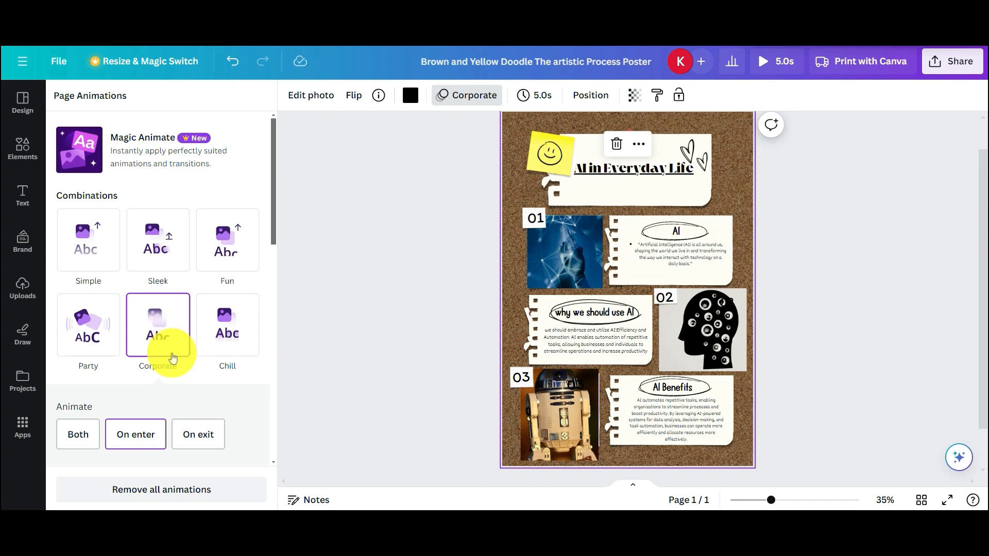
click(297, 424)
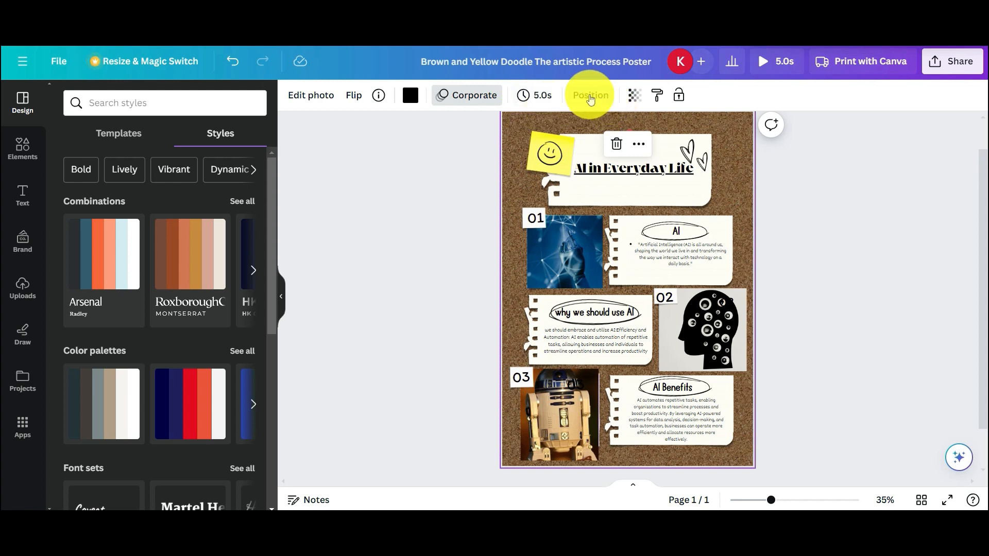
- With the Layers list open, drag the cork background's transparency slider from 60 toward 78
click(591, 98)
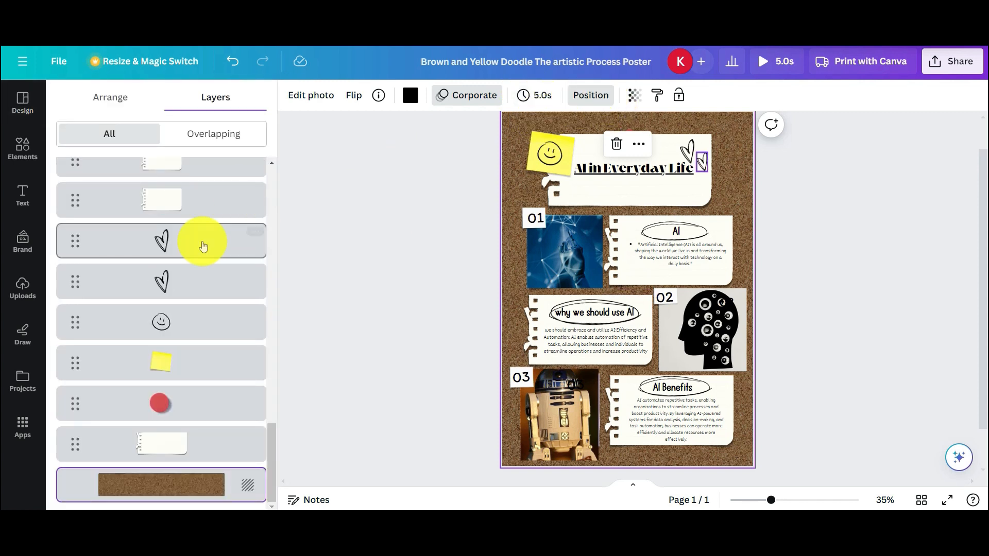
scroll(190, 261, up, 5)
scroll(186, 261, down, 5)
scroll(188, 263, up, 5)
scroll(185, 260, up, 8)
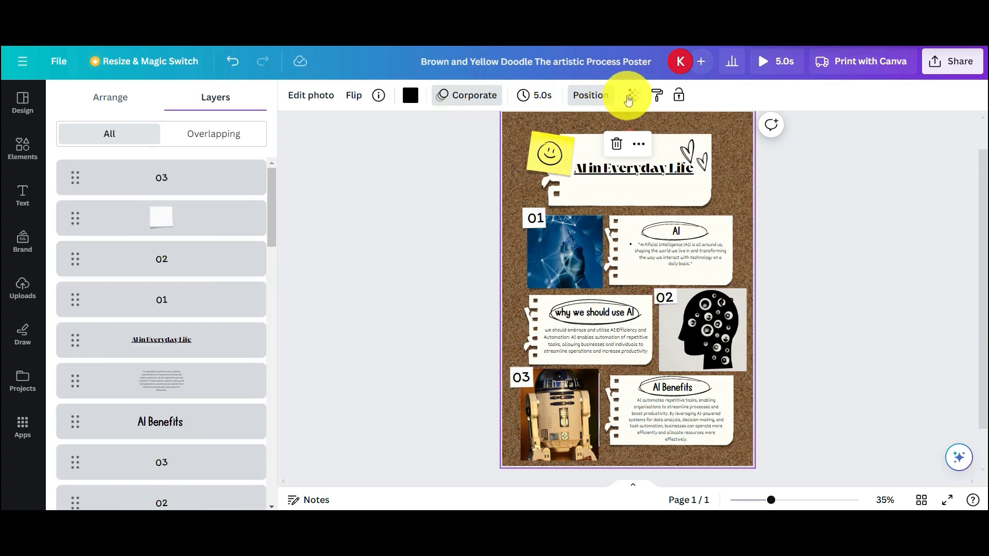
click(633, 96)
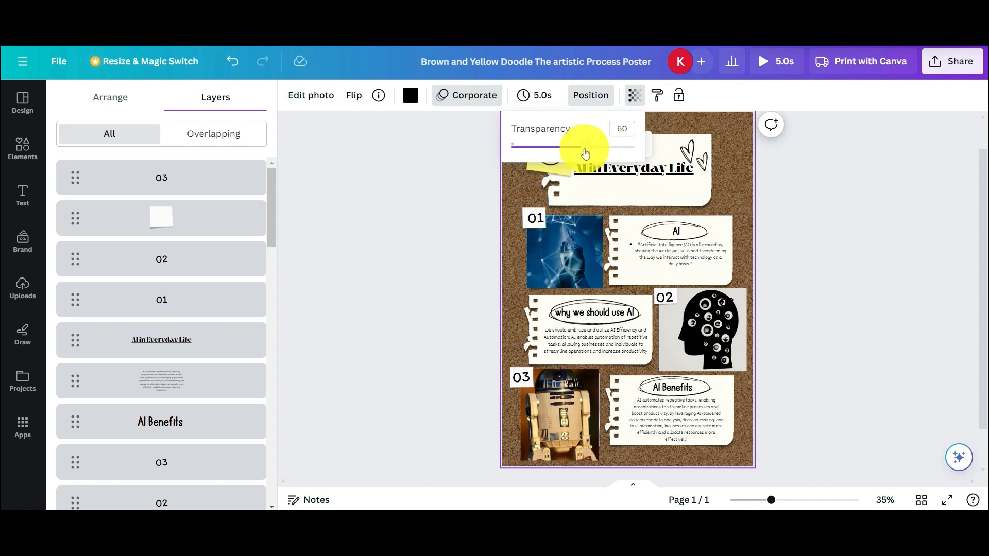
mouse_move(586, 147)
mouse_down()
mouse_move(616, 152)
mouse_move(579, 155)
mouse_move(624, 149)
mouse_move(561, 143)
mouse_move(601, 149)
mouse_up()
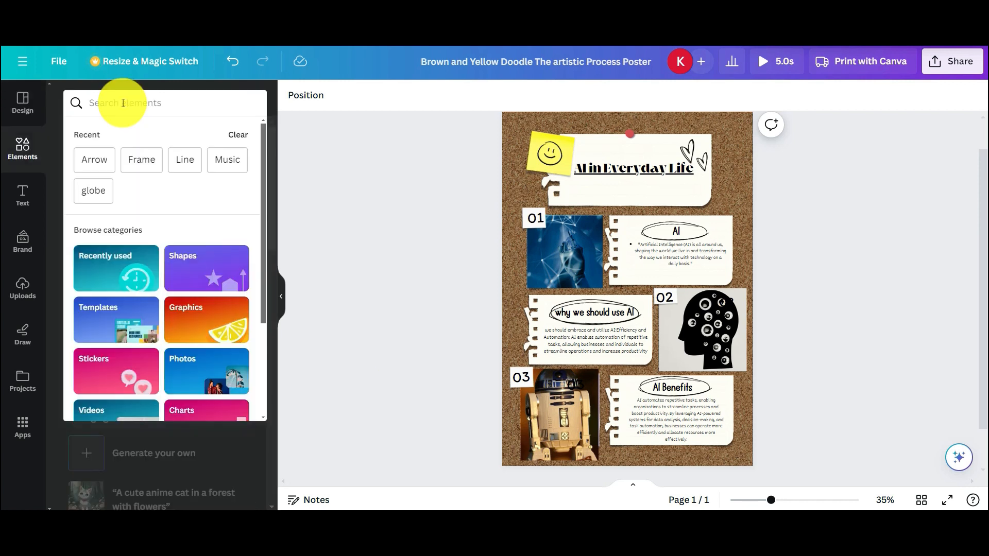
- Search the elements library for banners, then for ribbons
text(banner)
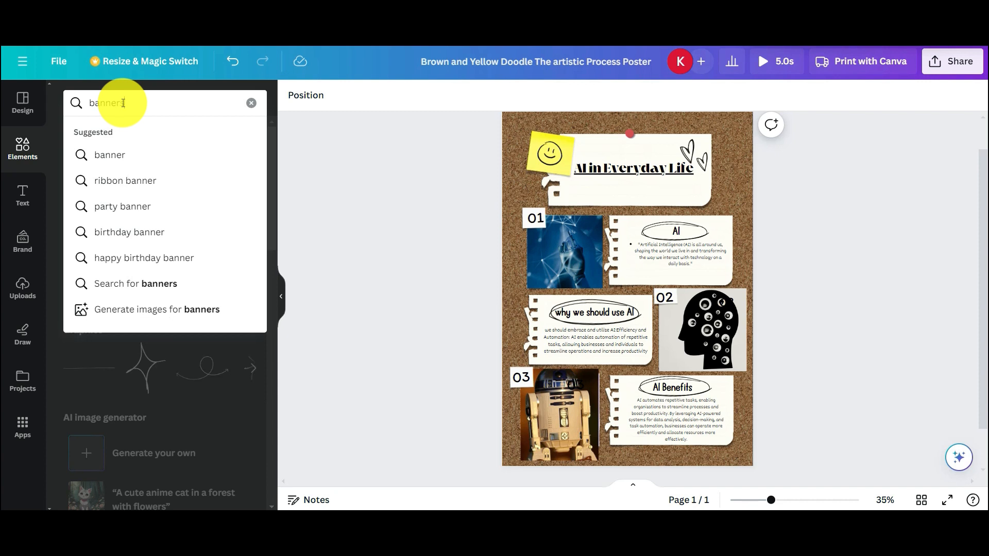
text(s)
click(155, 157)
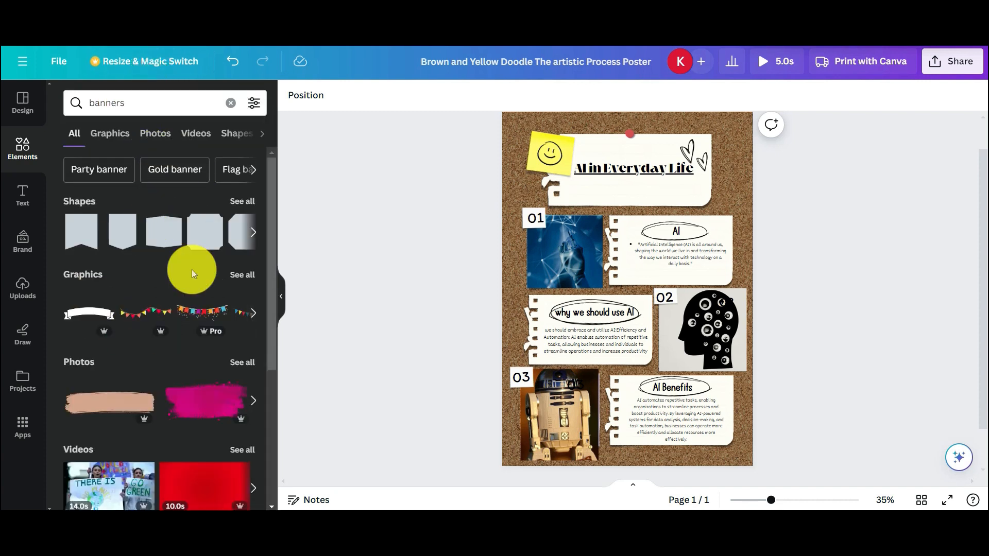
click(196, 98)
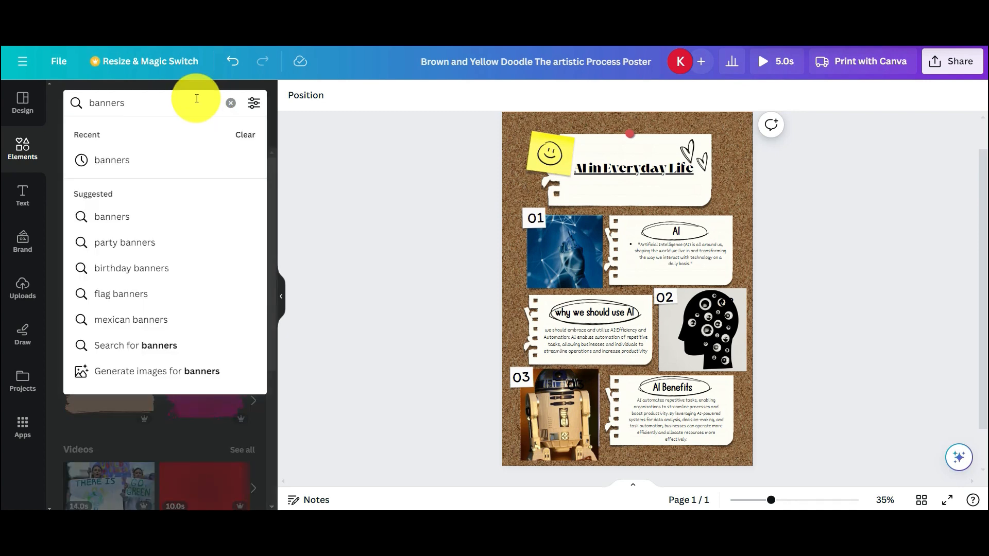
key(BackSpace)
key(BackSpace)
key(BackSpace)
key(BackSpace)
key(BackSpace)
key(BackSpace)
text(r)
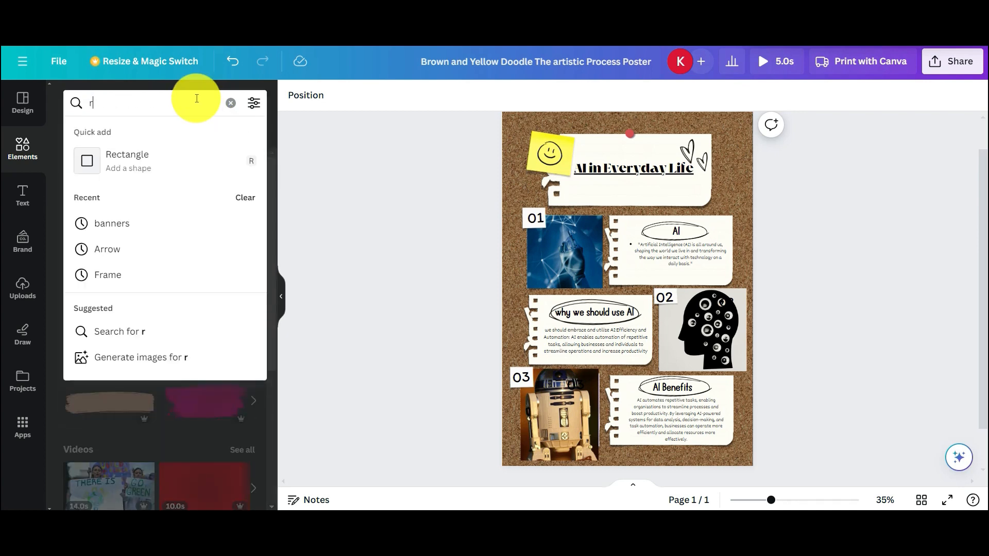
text(ibbons)
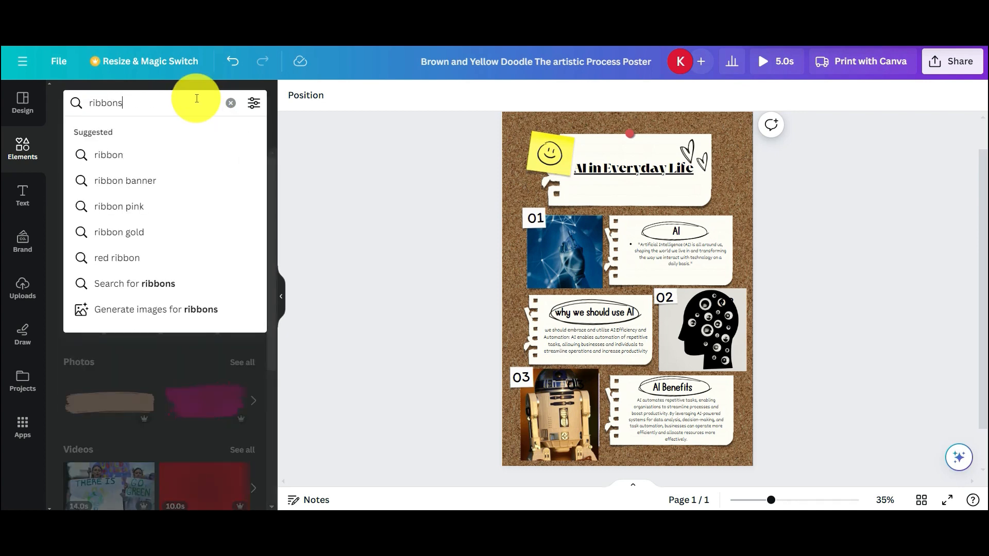
click(198, 154)
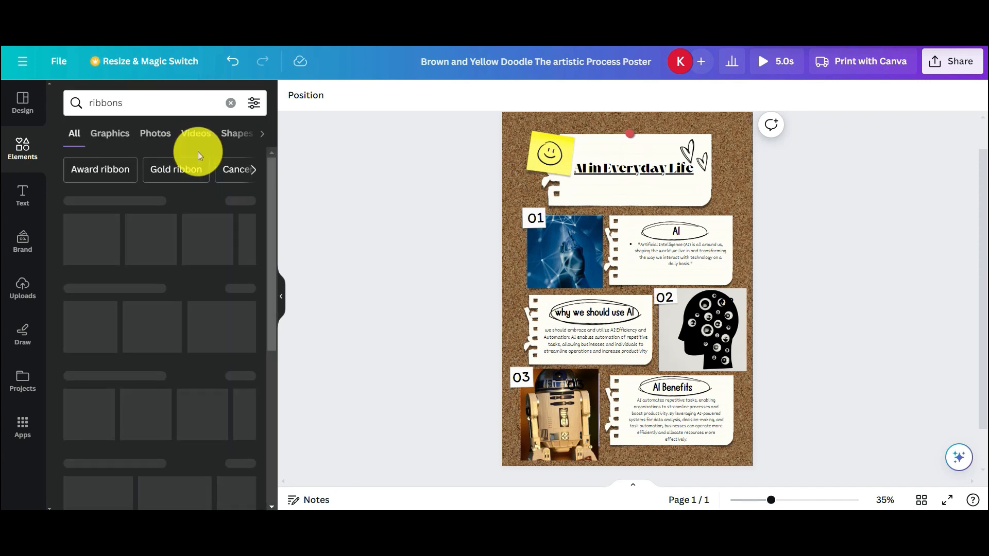
- Search elements for stickers, browse the results, then clear the search
click(170, 101)
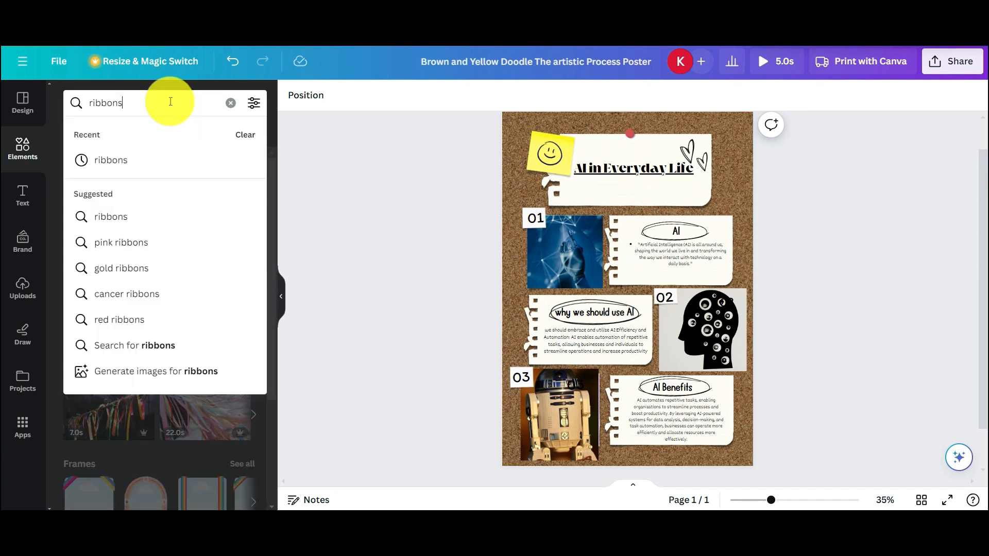
key(BackSpace)
key(BackSpace)
key(BackSpace)
key(BackSpace)
key(BackSpace)
key(BackSpace)
text(sti)
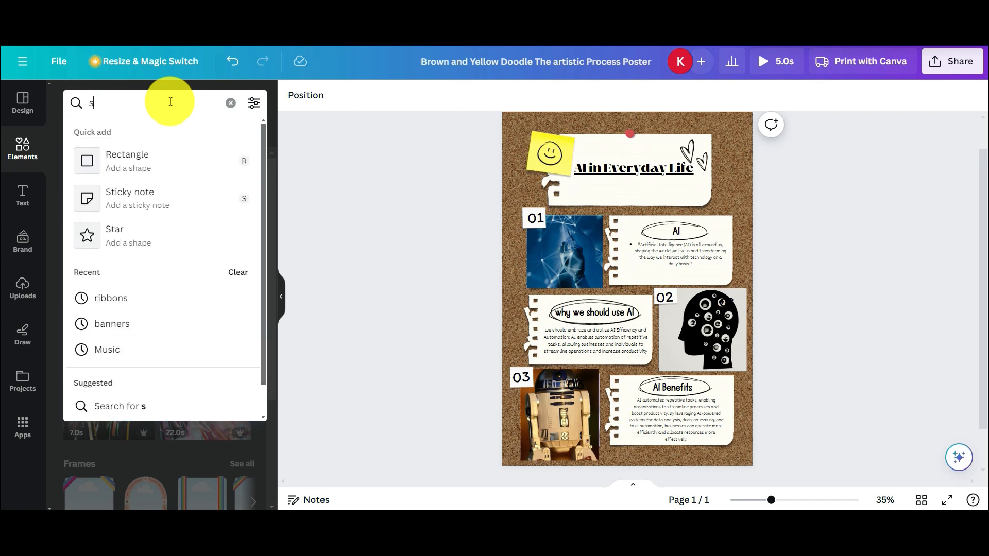
text(ckers)
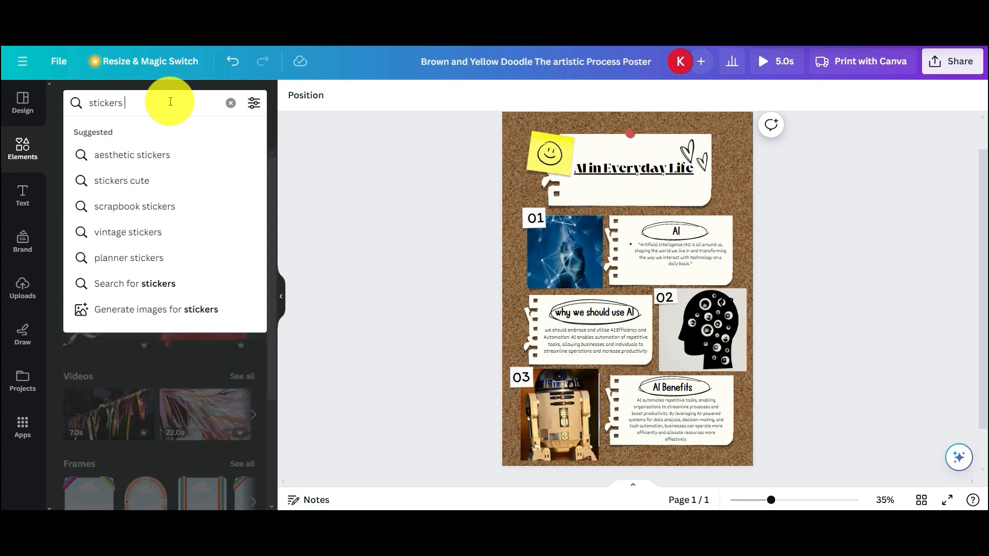
key(Return)
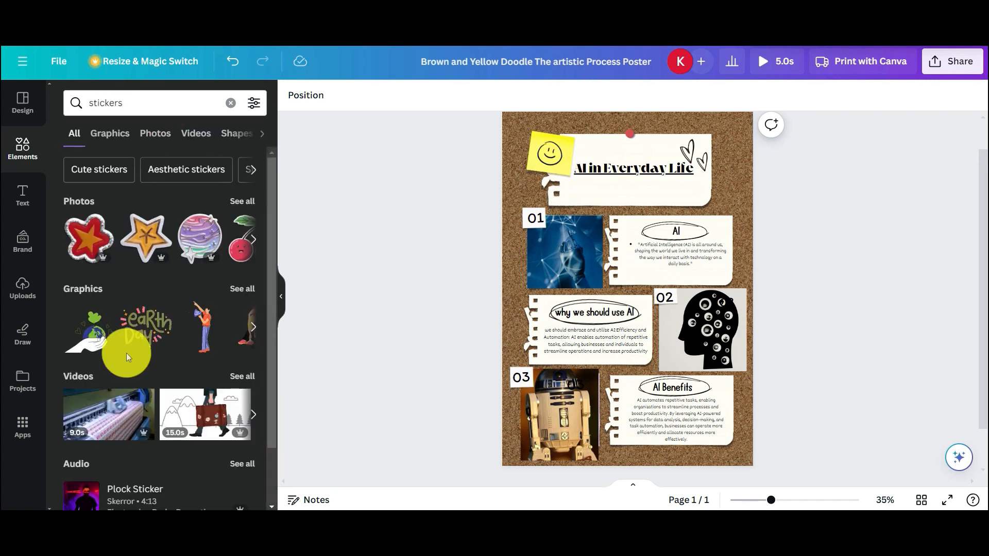
scroll(154, 447, down, 2)
scroll(159, 437, up, 2)
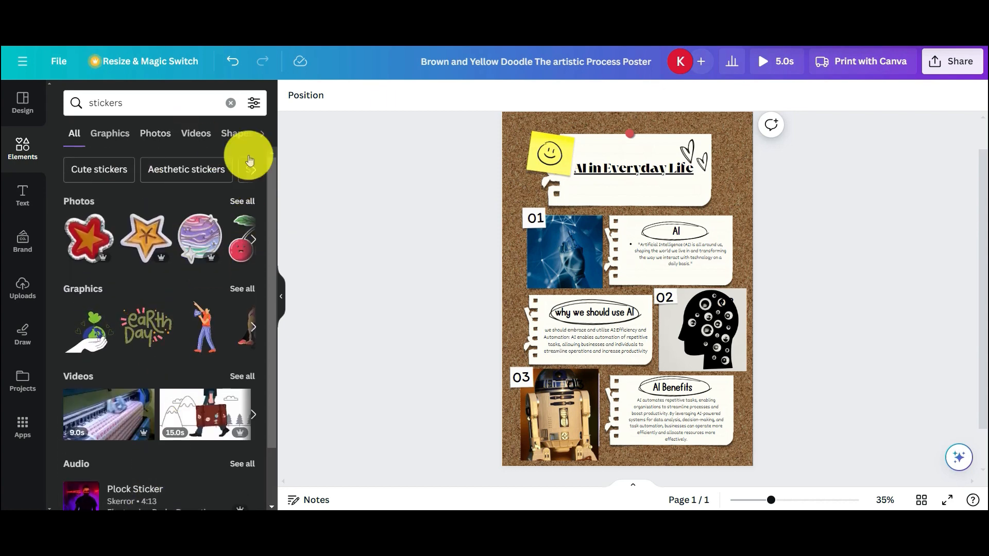
click(230, 103)
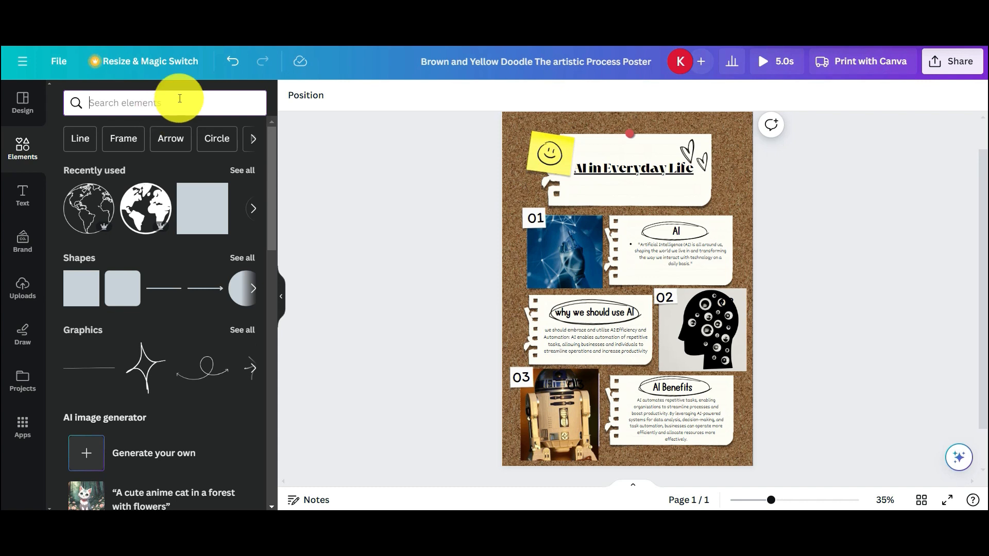
- Collapse the Design side panel to widen the canvas and open the poster's Share panel
click(34, 115)
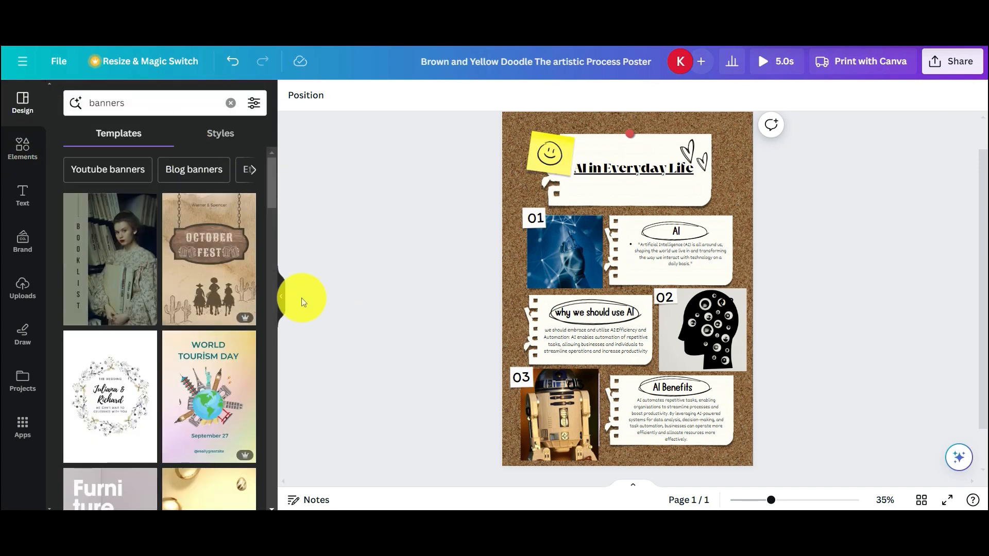
click(281, 296)
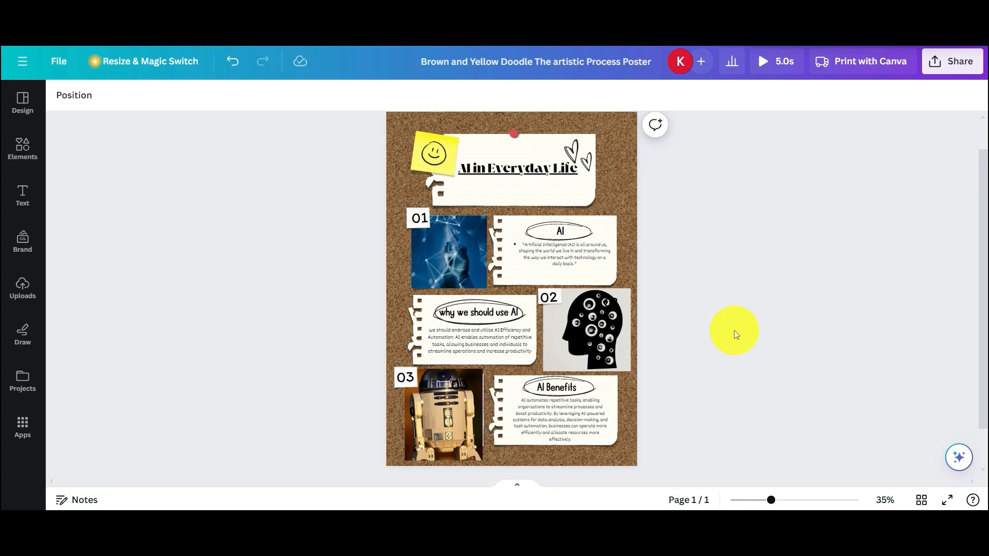
click(946, 66)
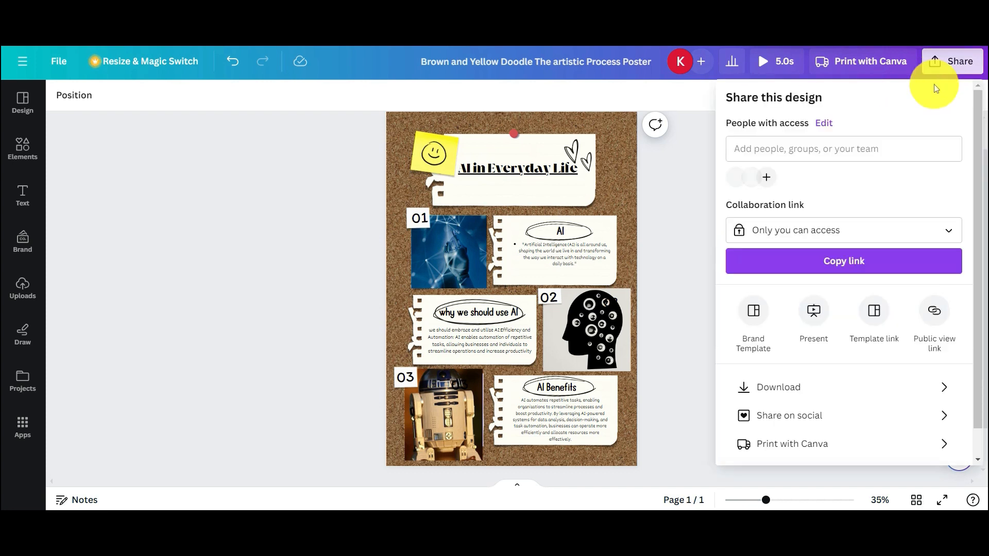